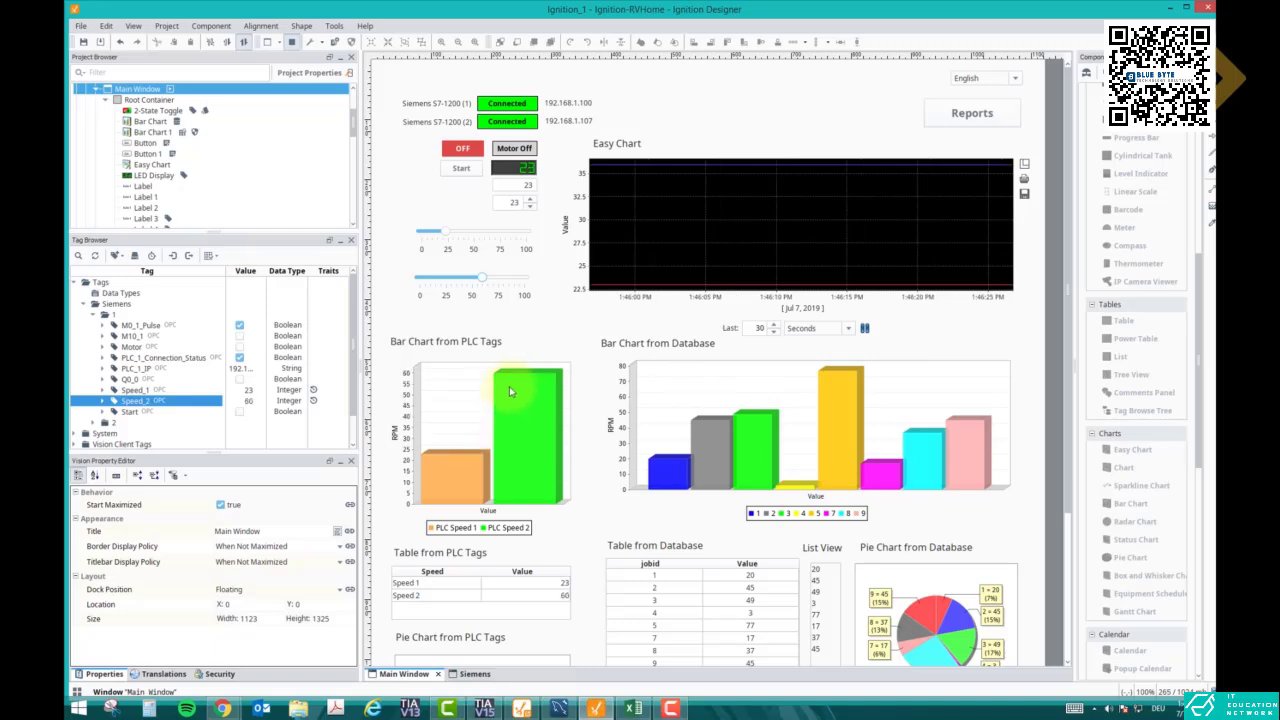
- Raise the Speed 1 slider to 37 and bring up the Siemens window for editing
left_click(446, 237)
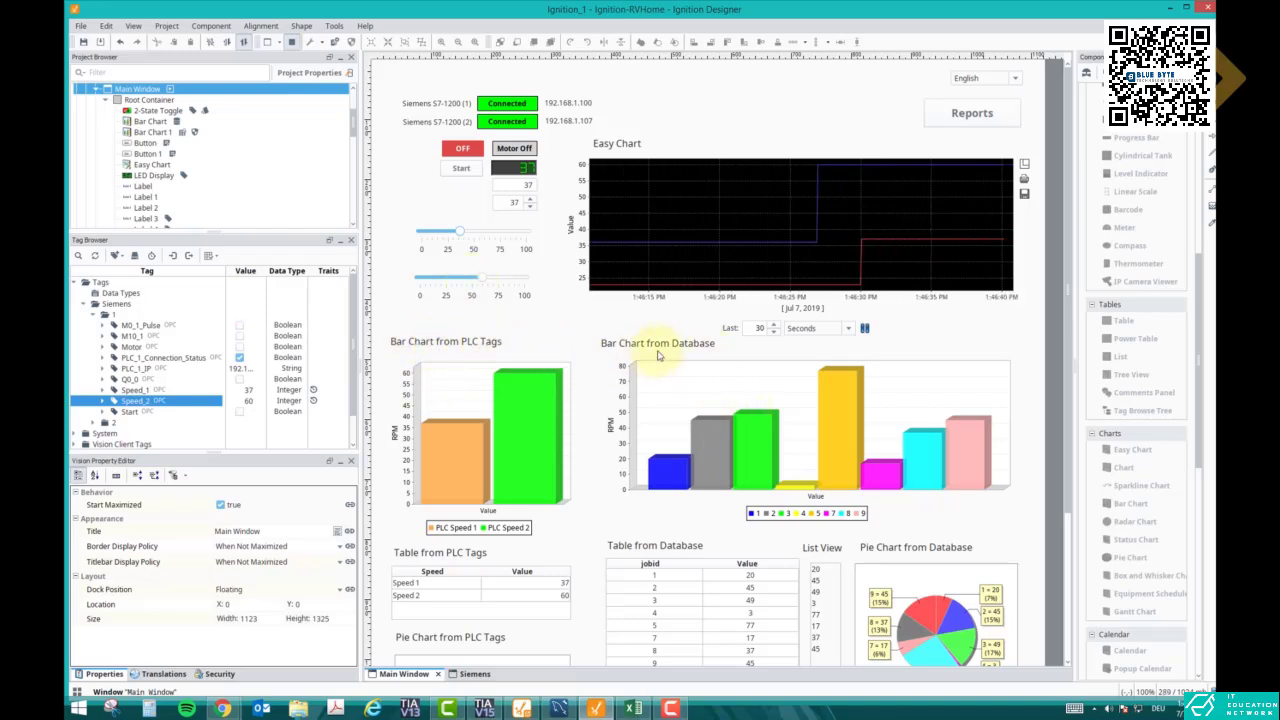
left_click(468, 674)
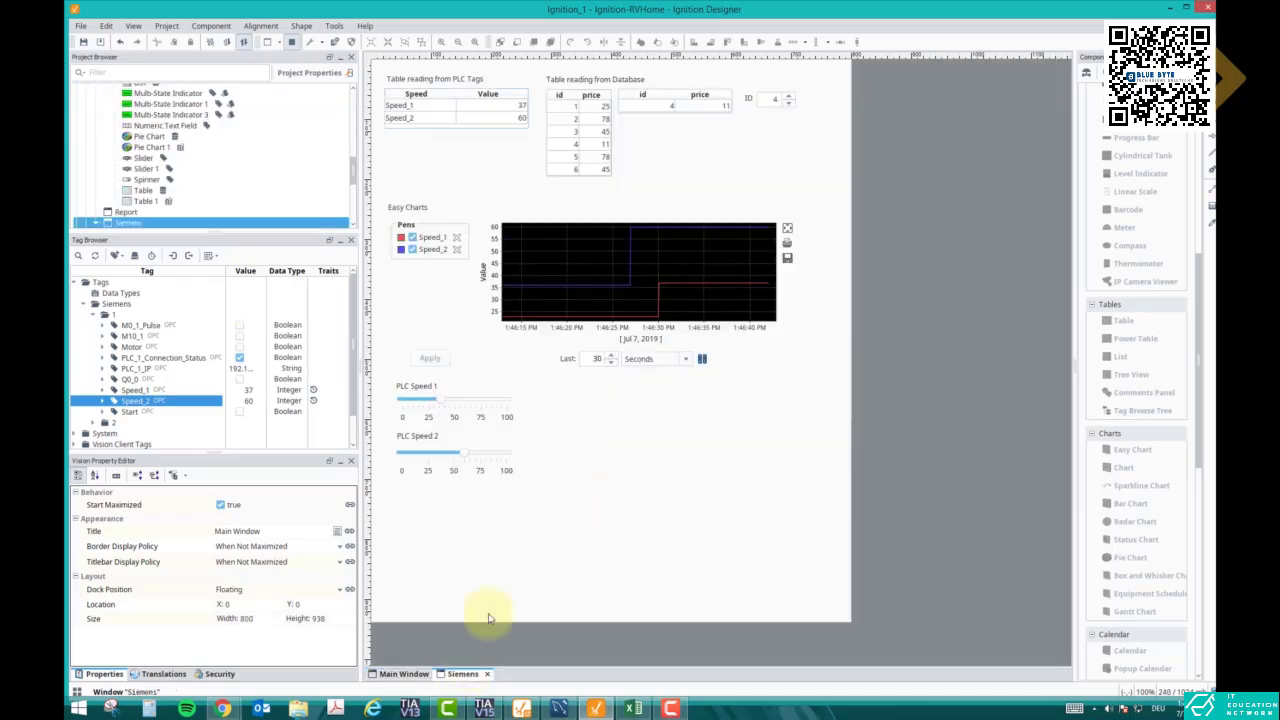
- Drop a Bar Chart into the Siemens window, shrink it below the speed controls, and select its Data property
left_click(623, 449)
left_click_drag(1118, 508, 571, 452)
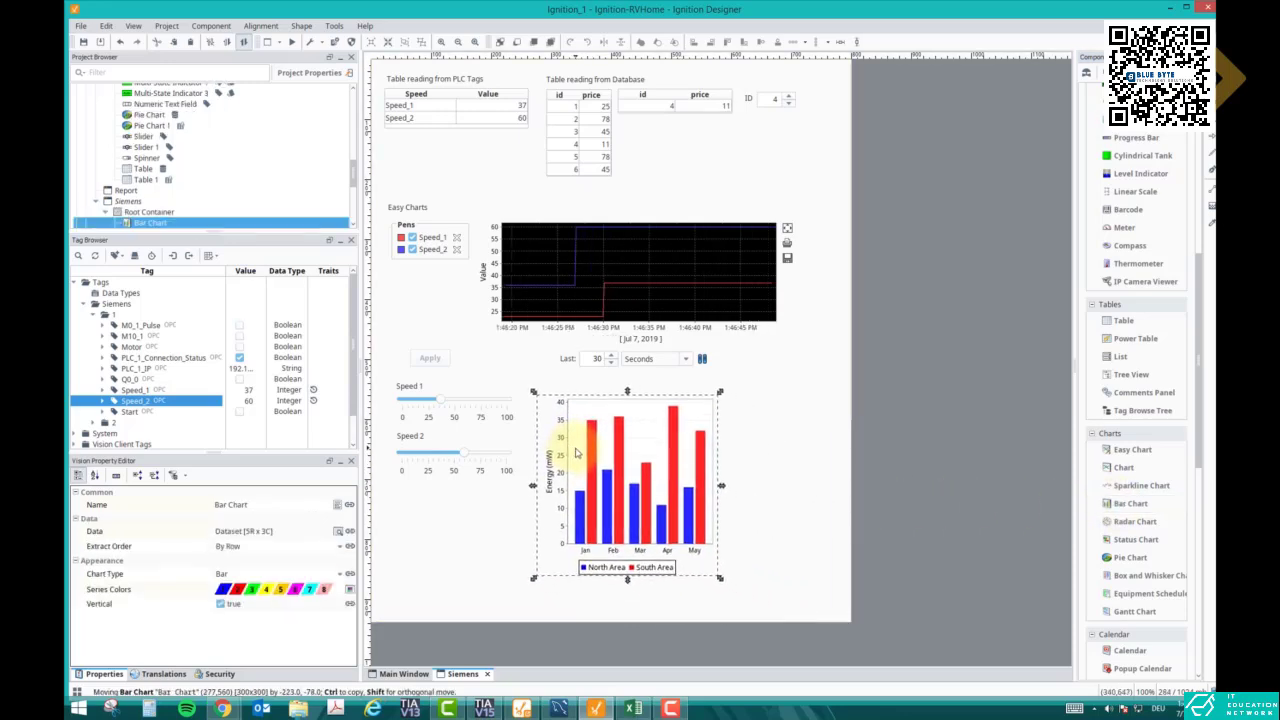
left_click_drag(721, 582, 723, 528)
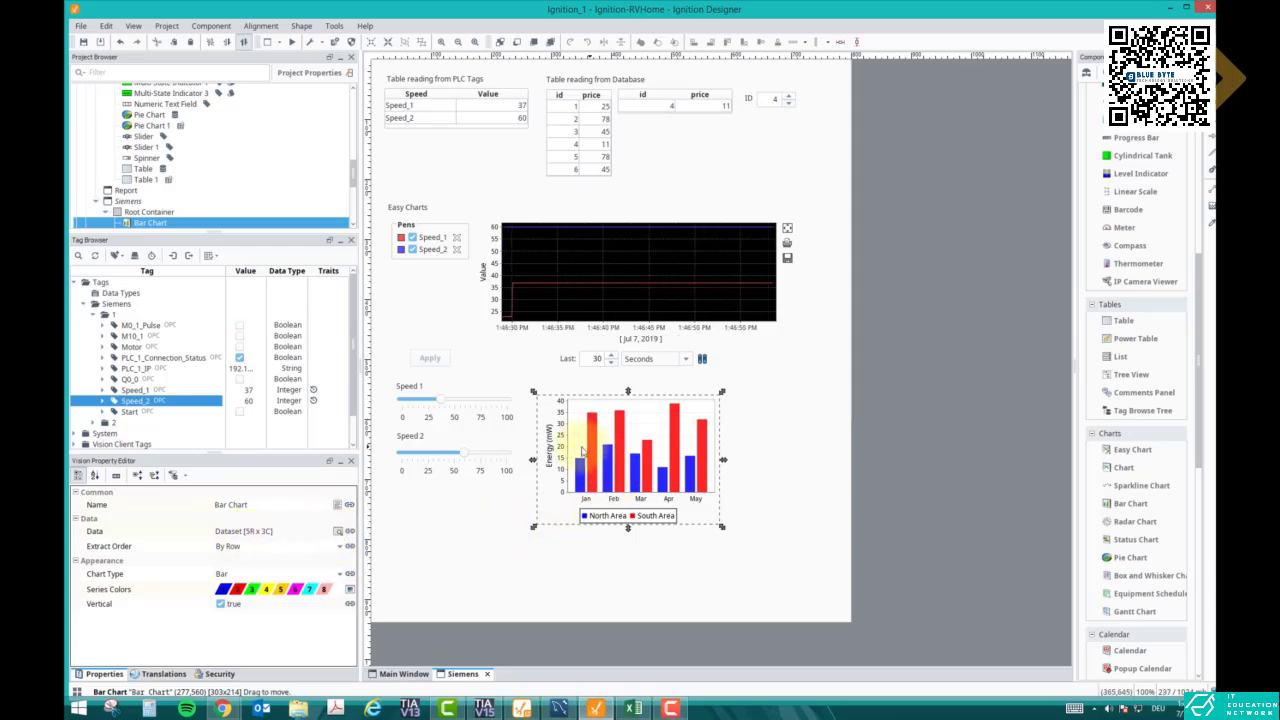
left_click(341, 534)
- Delete all the sample month rows from the bar chart's Data dataset
left_click(339, 532)
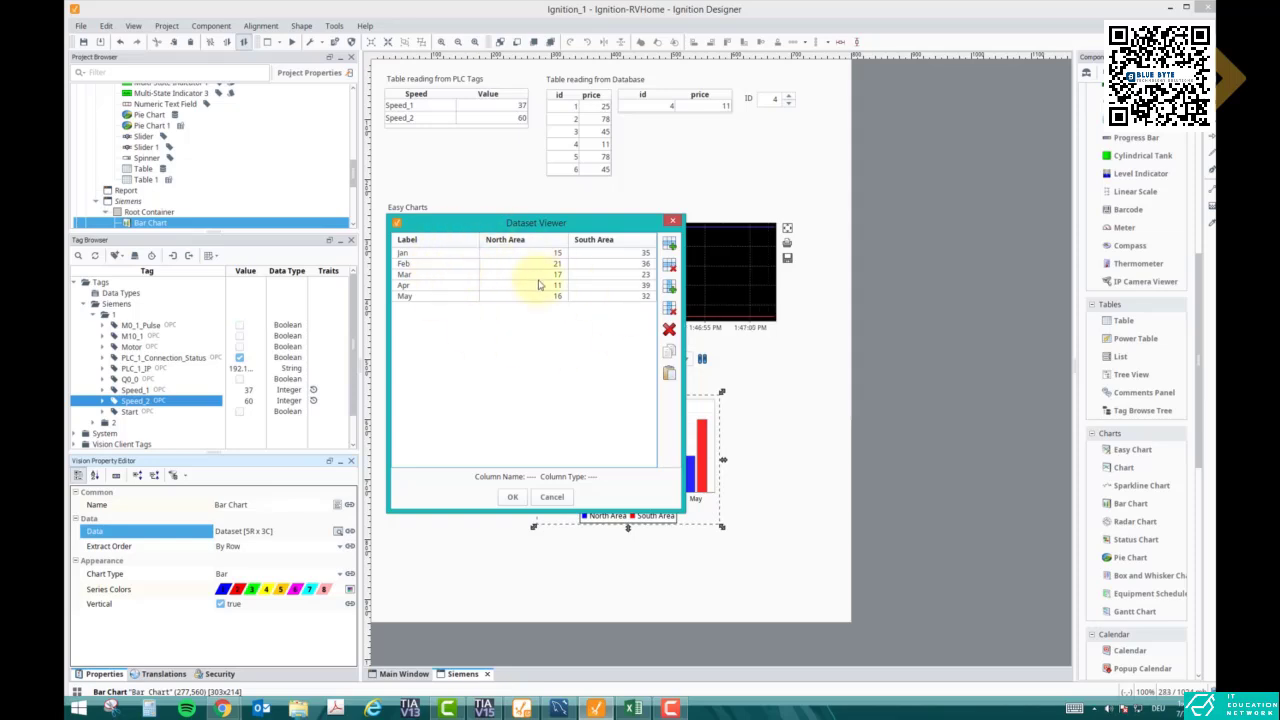
left_click(669, 329)
left_click(515, 386)
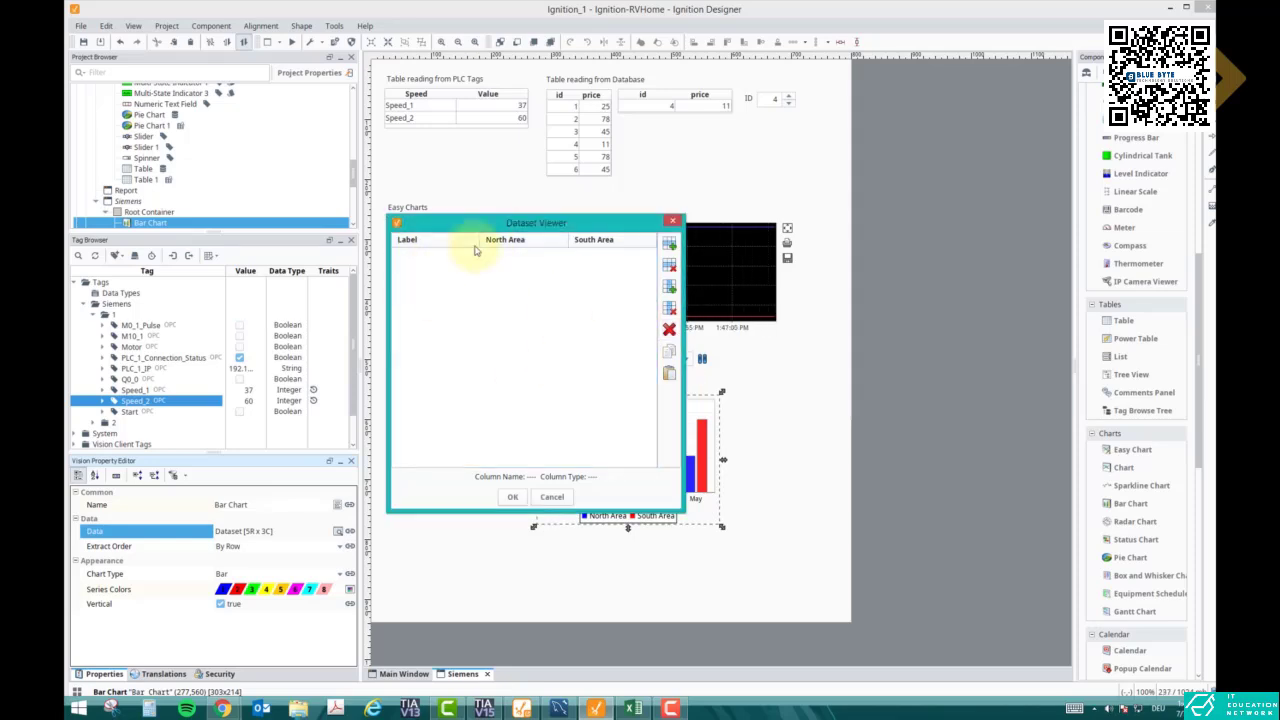
left_click_drag(530, 224, 604, 268)
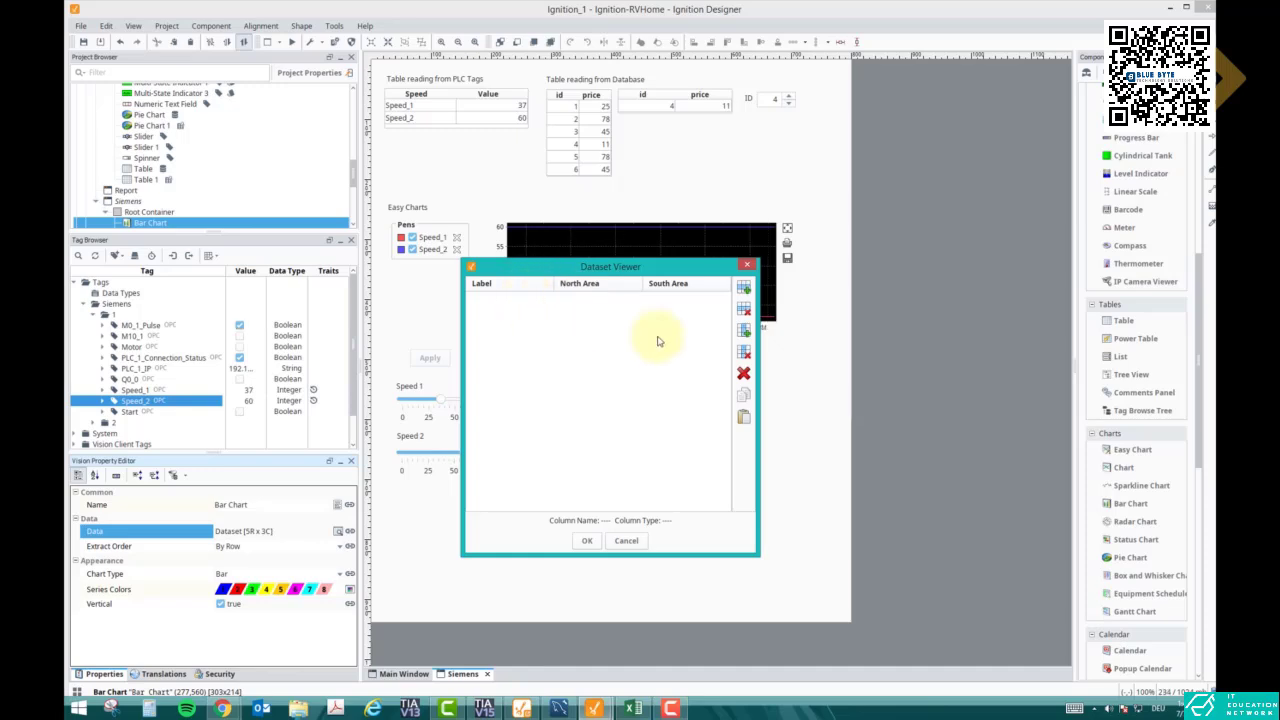
- Add a String column named Speed at position 0
left_click(743, 330)
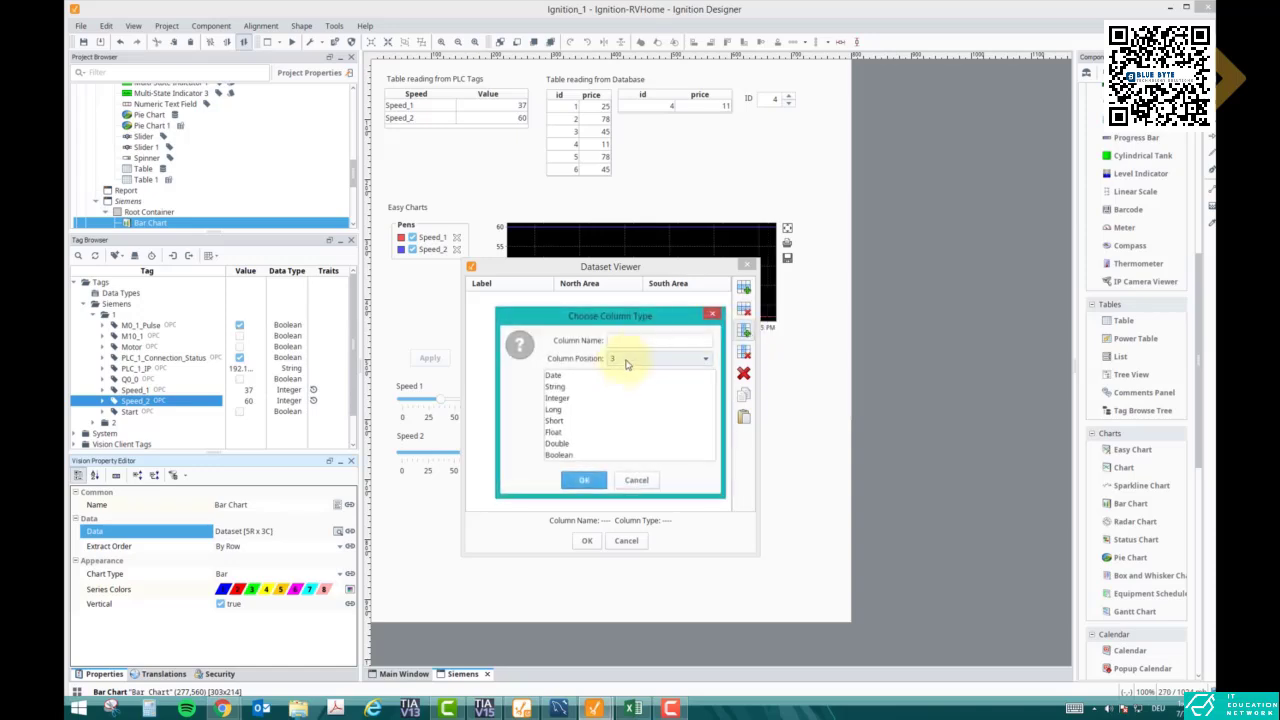
left_click(626, 362)
left_click(612, 374)
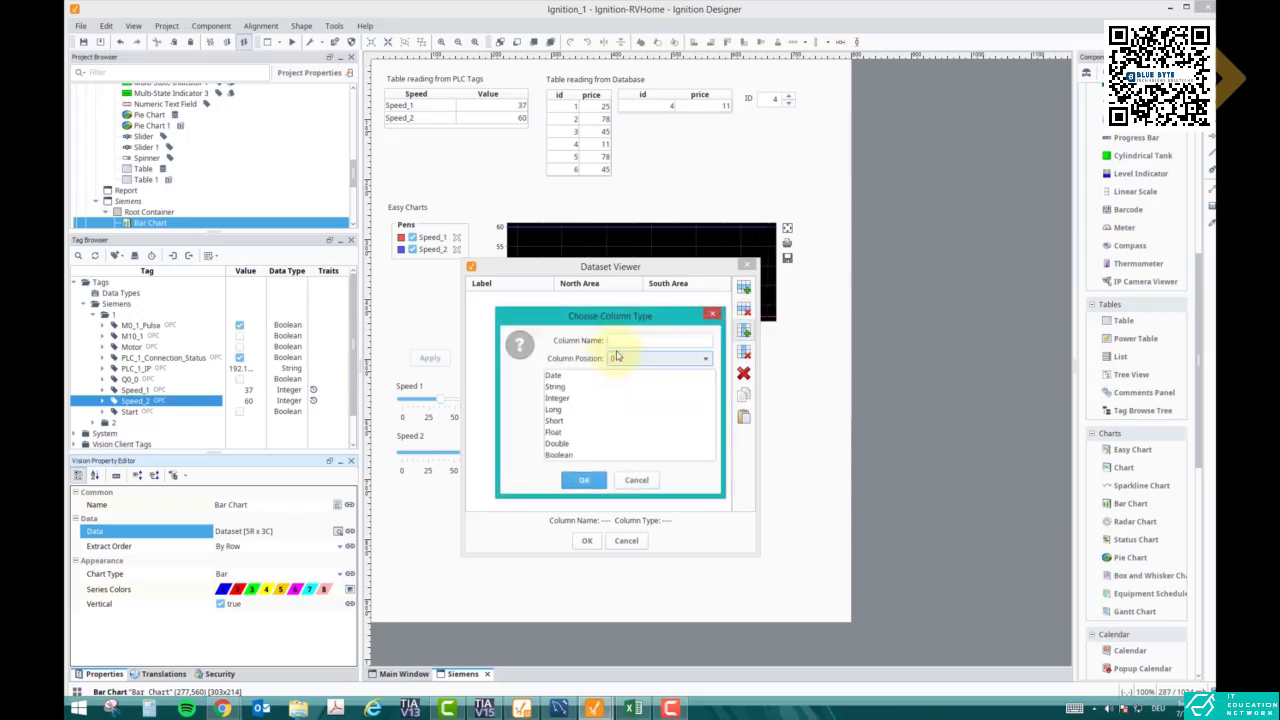
left_click(619, 342)
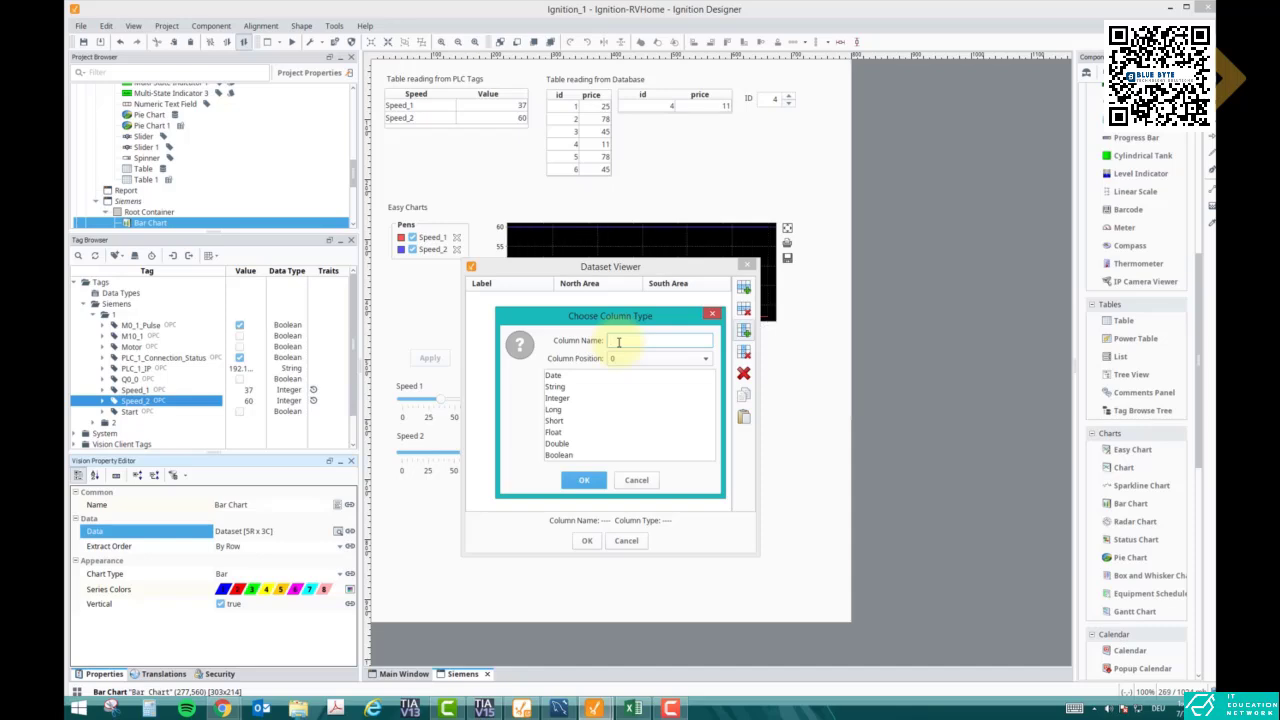
type("Speed")
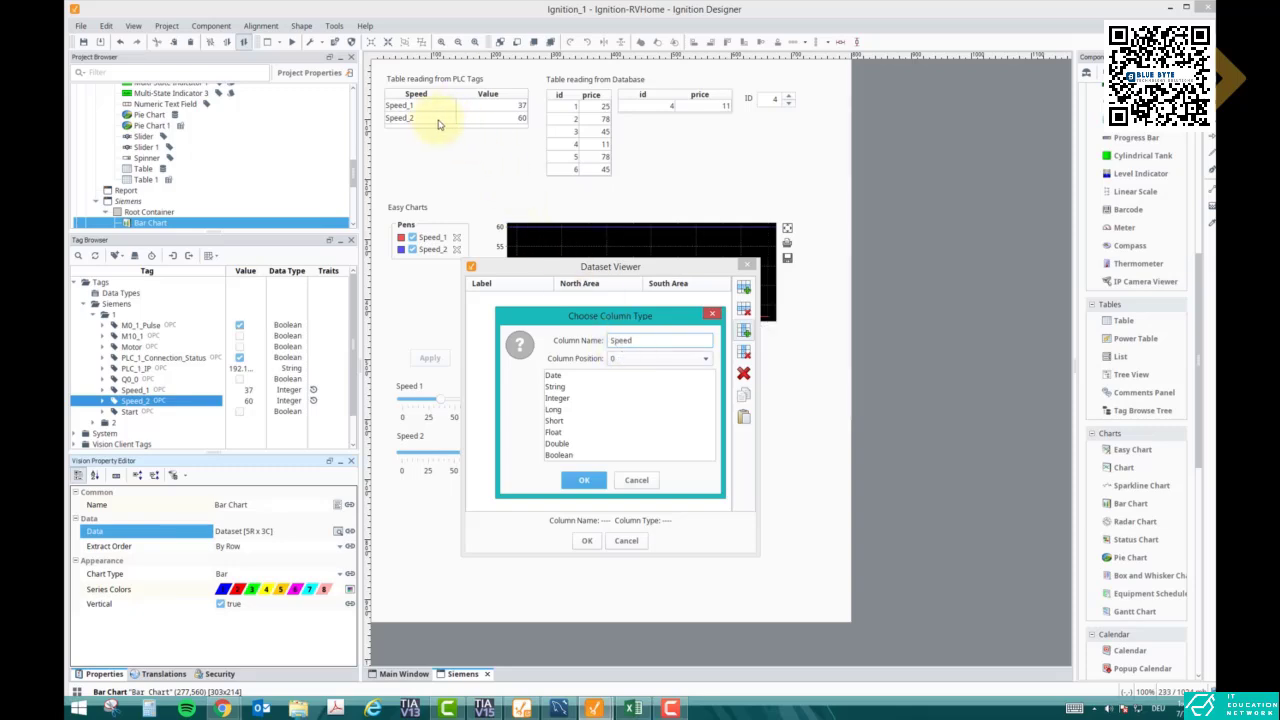
left_click(561, 397)
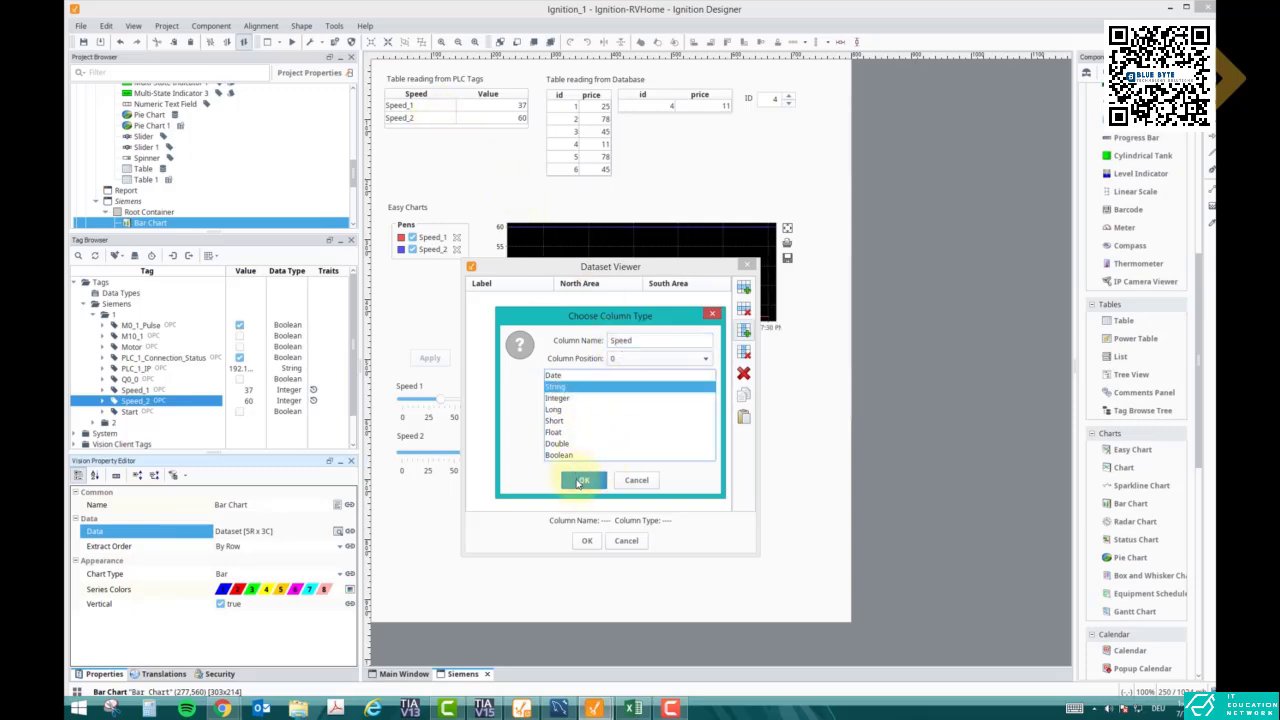
left_click(584, 480)
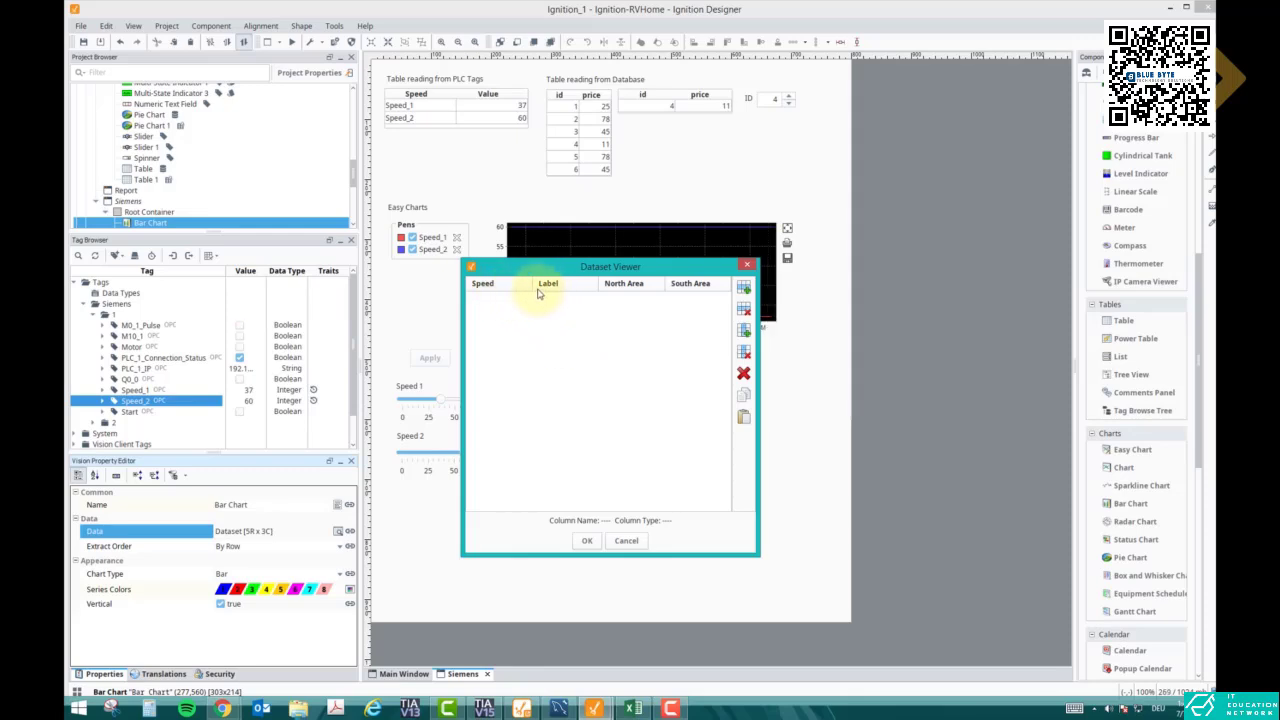
- Add an Integer Value column at position 1, add an empty row, and delete the Label column
left_click(744, 336)
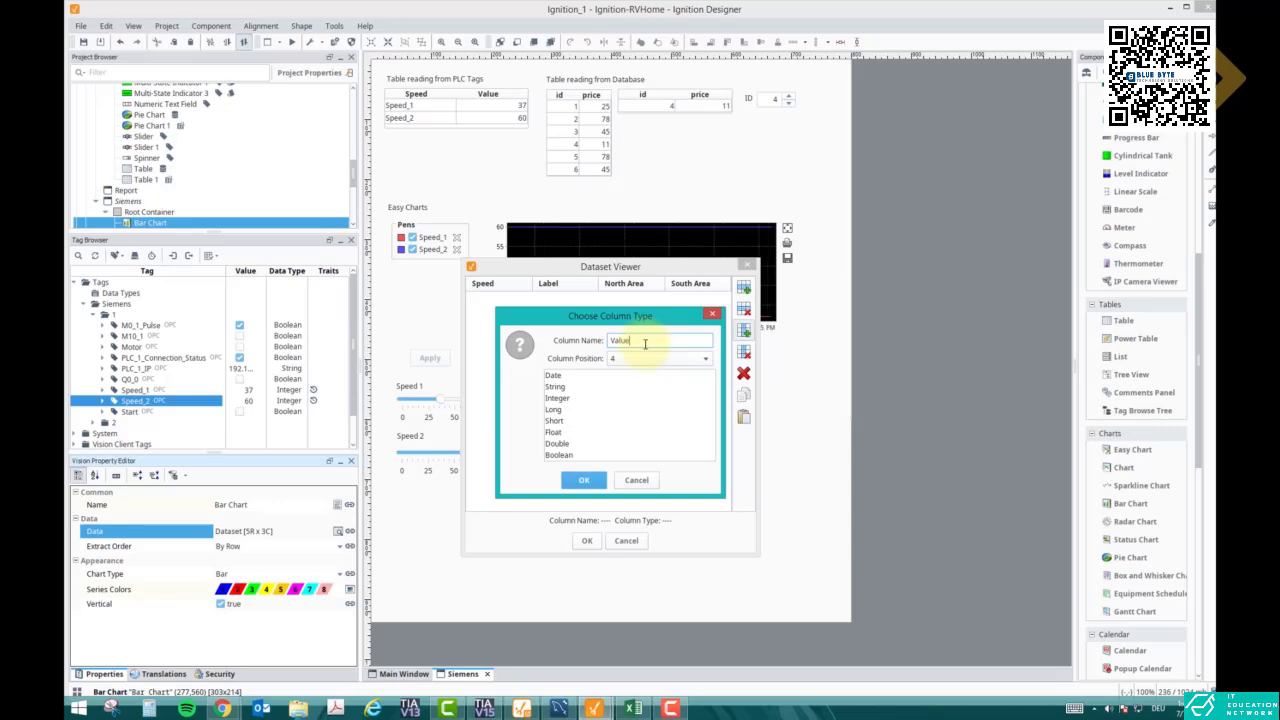
left_click(652, 358)
left_click(640, 381)
left_click(558, 398)
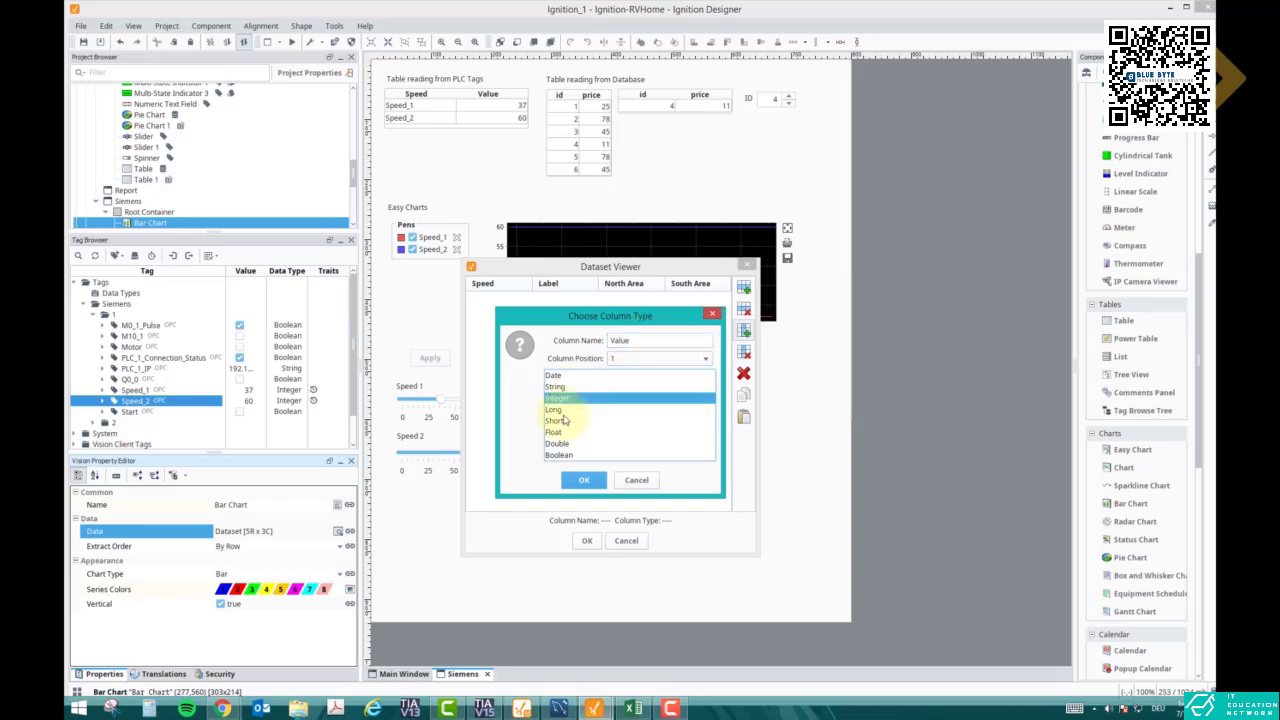
left_click(584, 480)
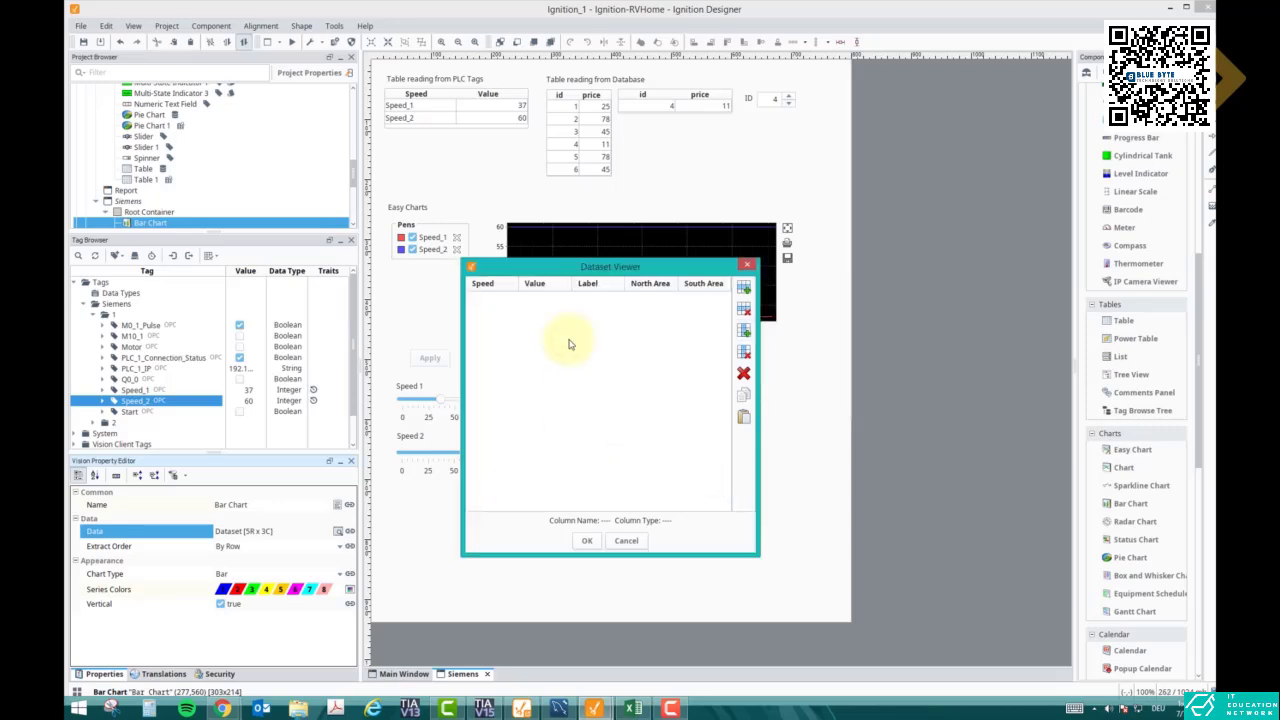
left_click(744, 287)
left_click(604, 295)
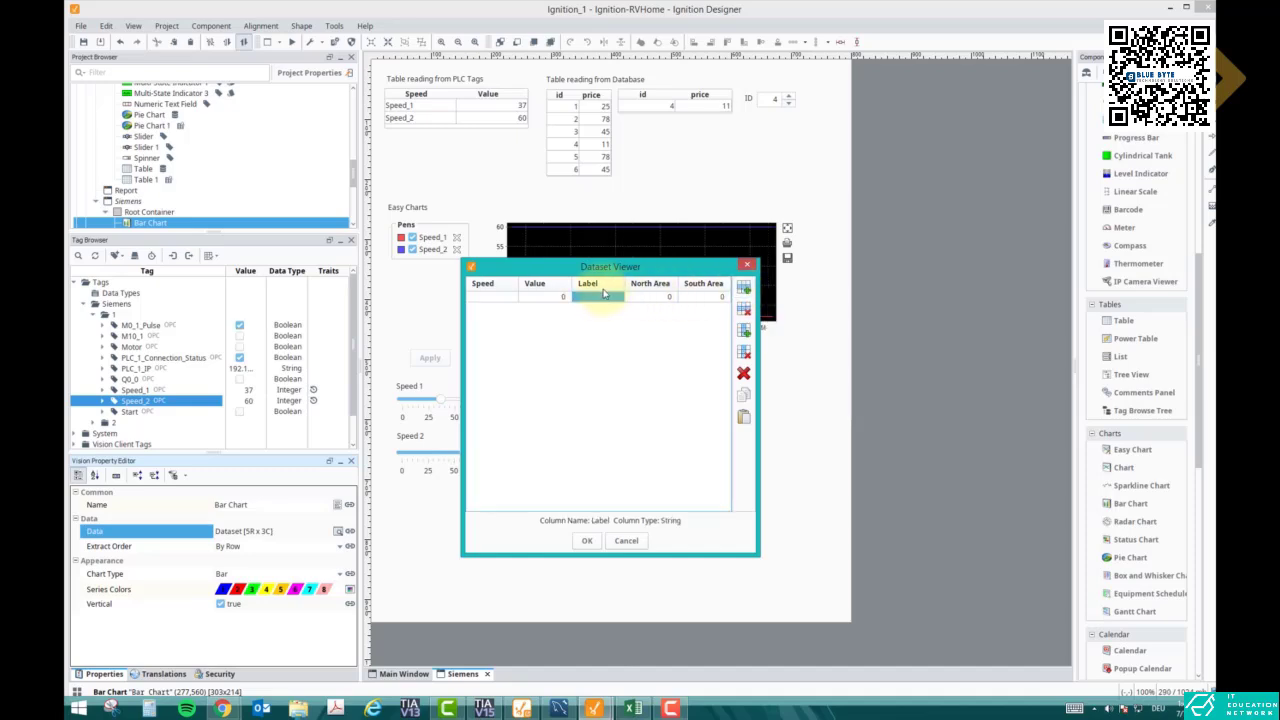
left_click(743, 352)
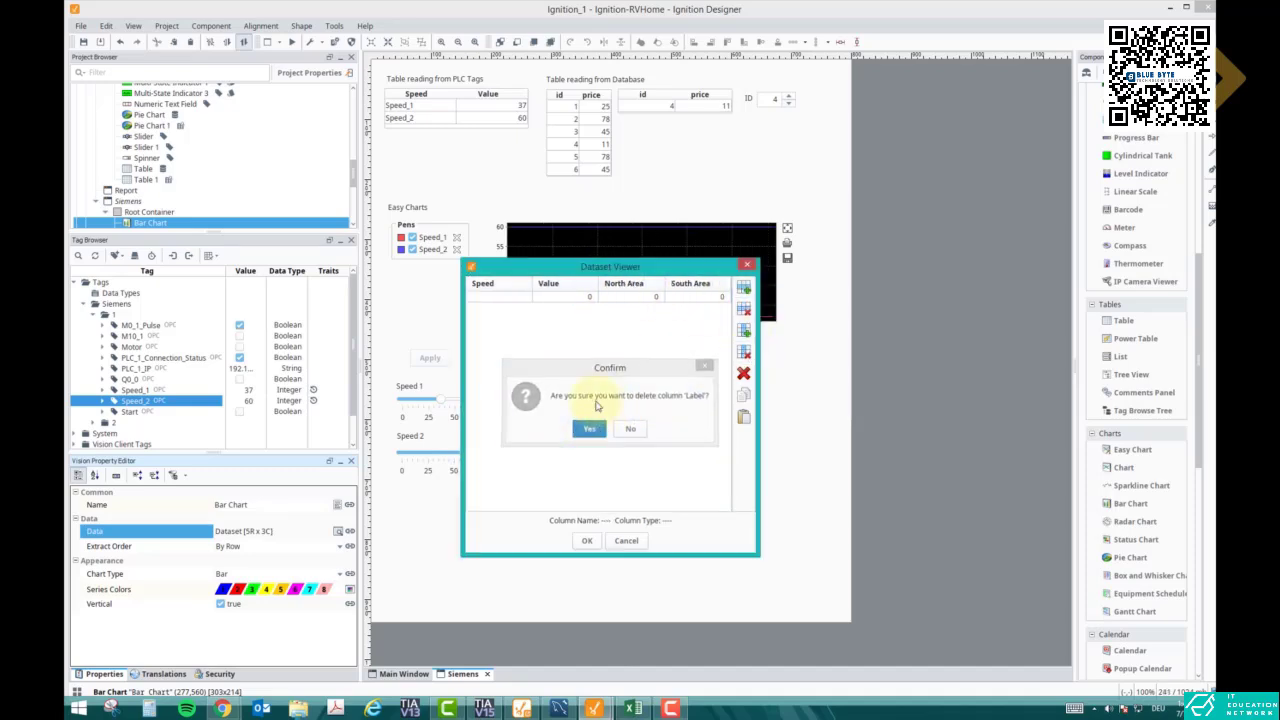
- Remove the Label, North Area and South Area columns from the chart data
left_click(589, 428)
left_click(628, 296)
left_click(745, 355)
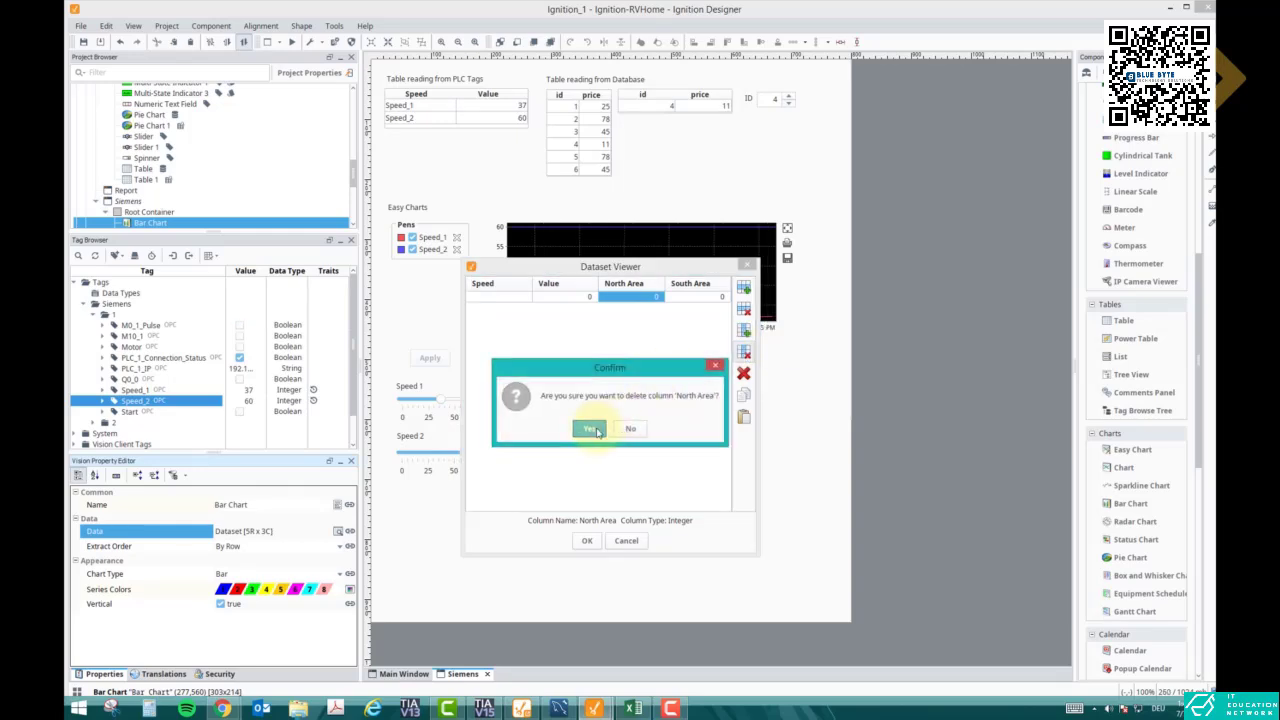
left_click(587, 428)
left_click(680, 296)
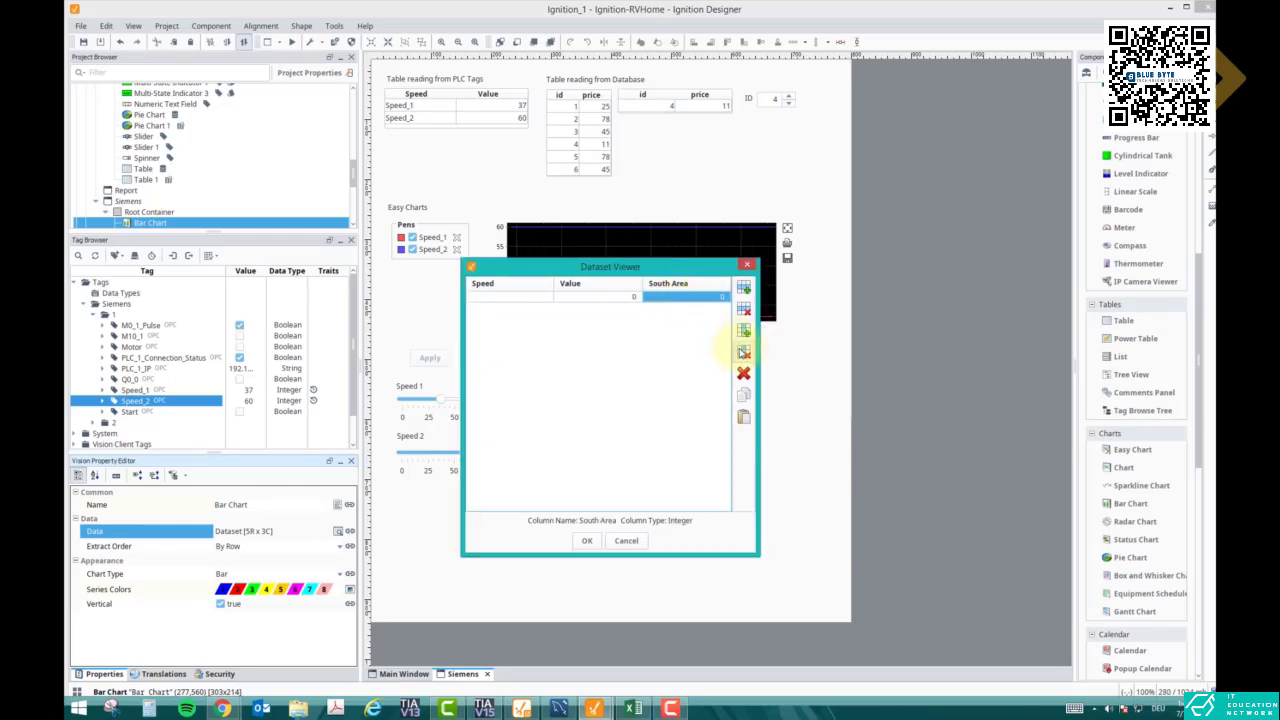
left_click(743, 352)
left_click(588, 428)
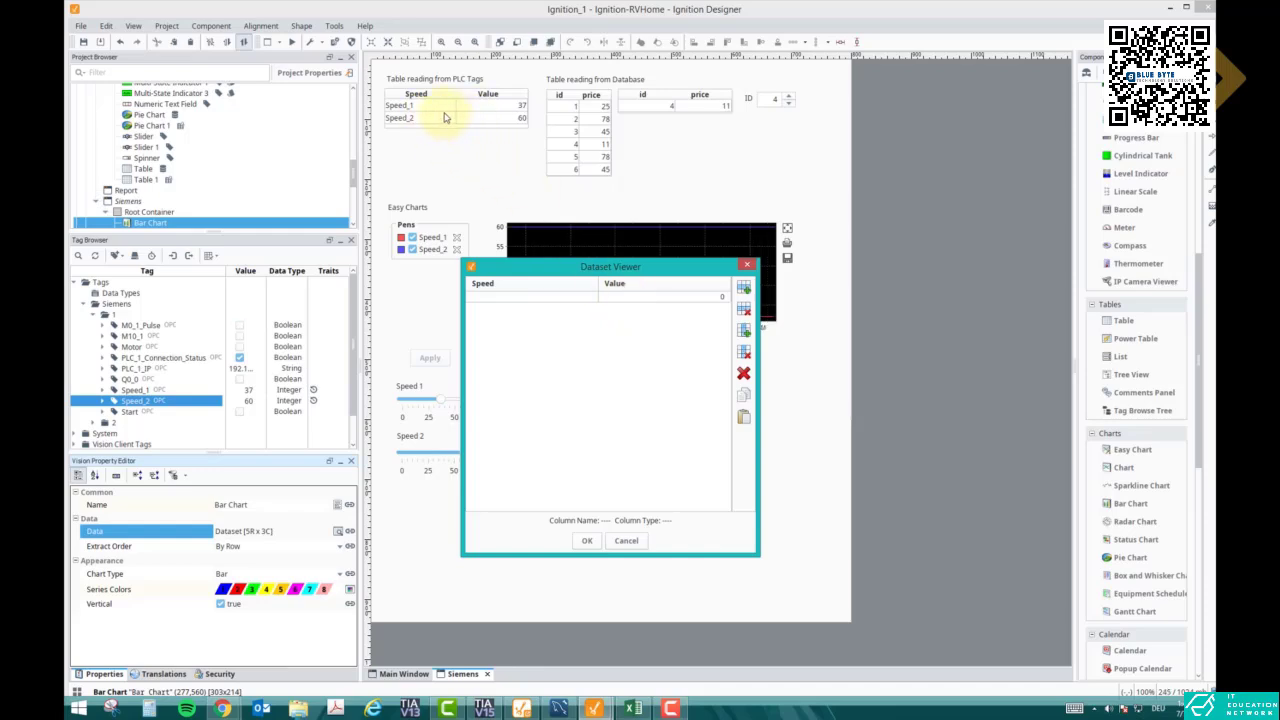
- Add a second row, name the rows Speed_1 and Speed_2, and apply the data
left_click(743, 289)
double_click(571, 296)
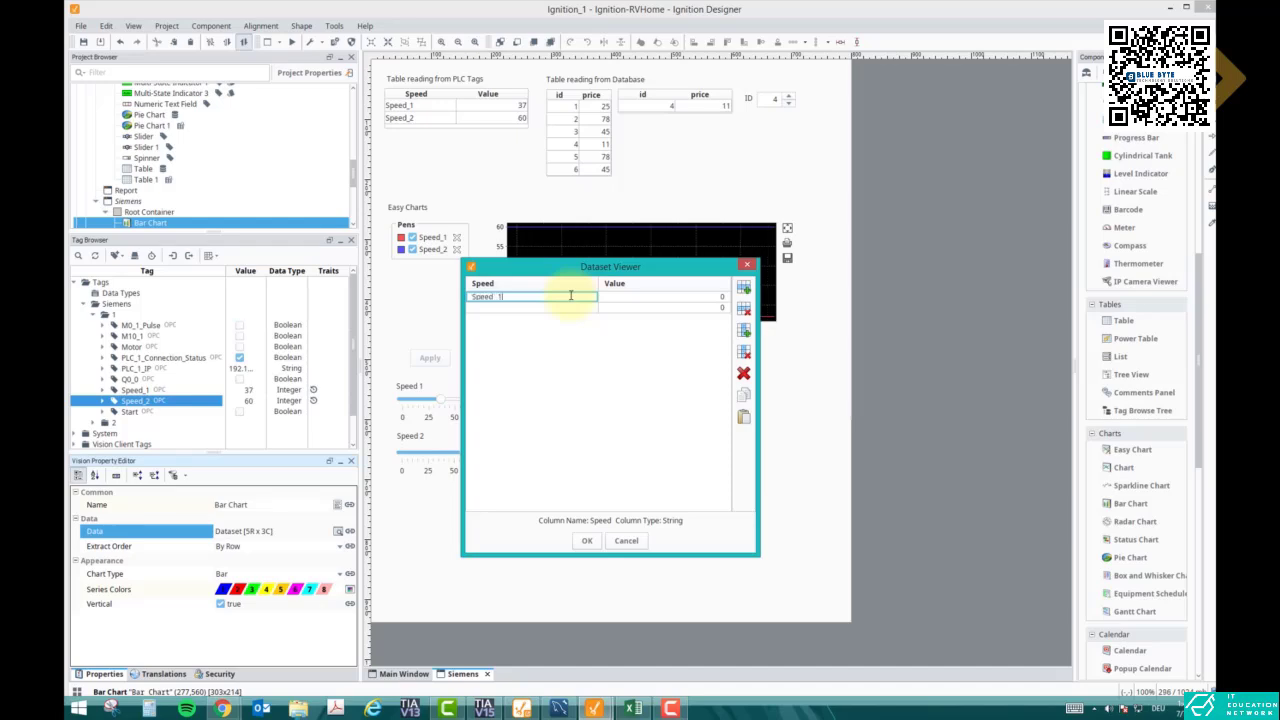
type("Speed_1")
double_click(574, 307)
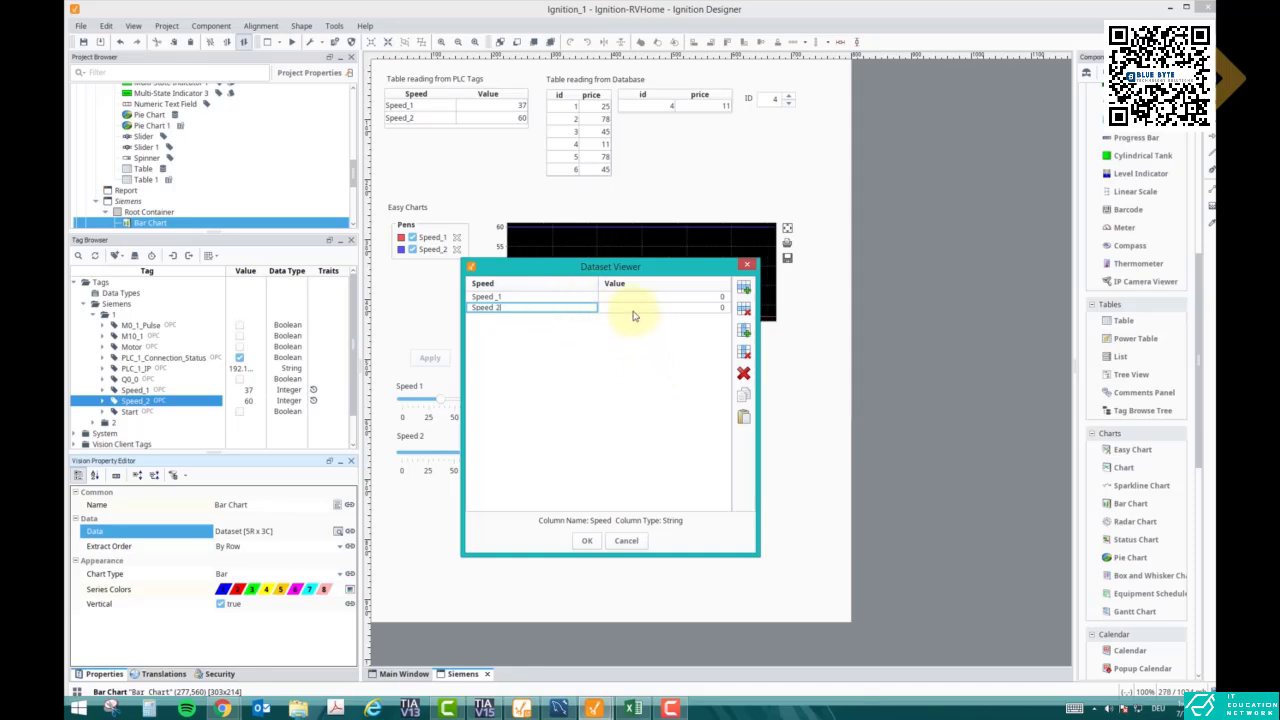
left_click(587, 540)
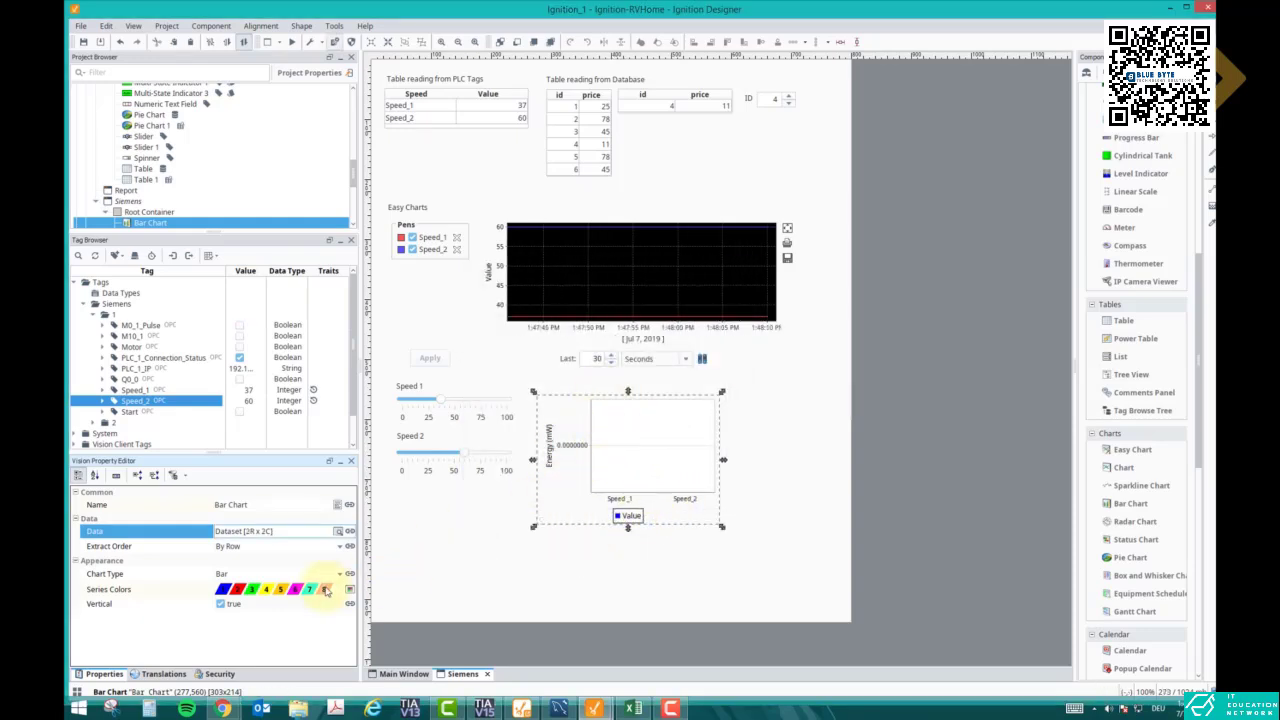
- Review the two-row data, nudge the chart slightly right, and bring up the Data binding dialog
left_click(339, 531)
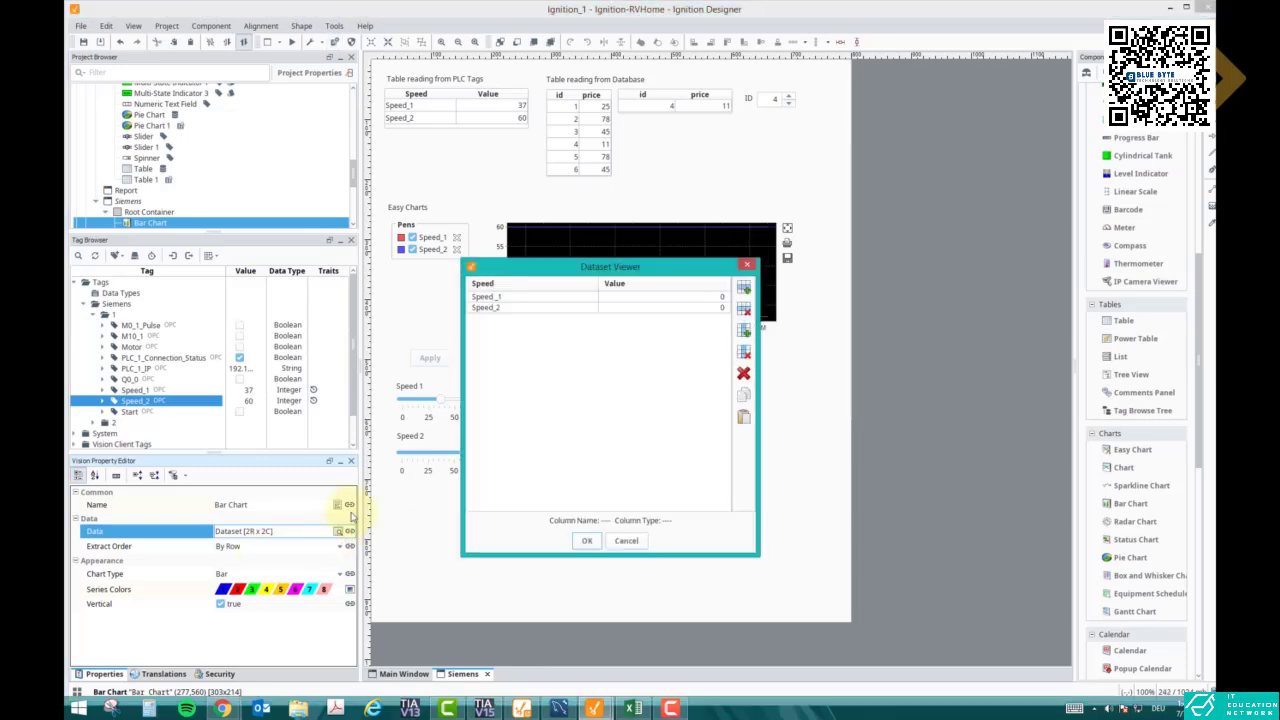
left_click(665, 296)
left_click(667, 307)
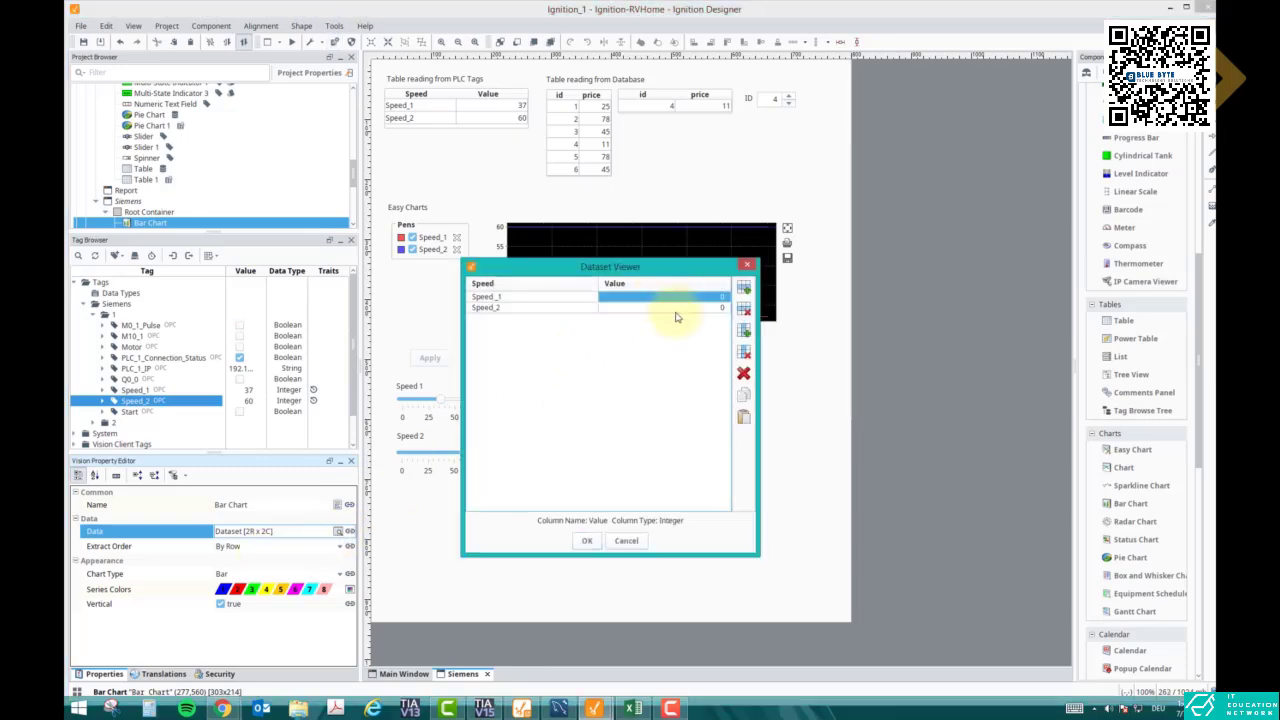
left_click(746, 264)
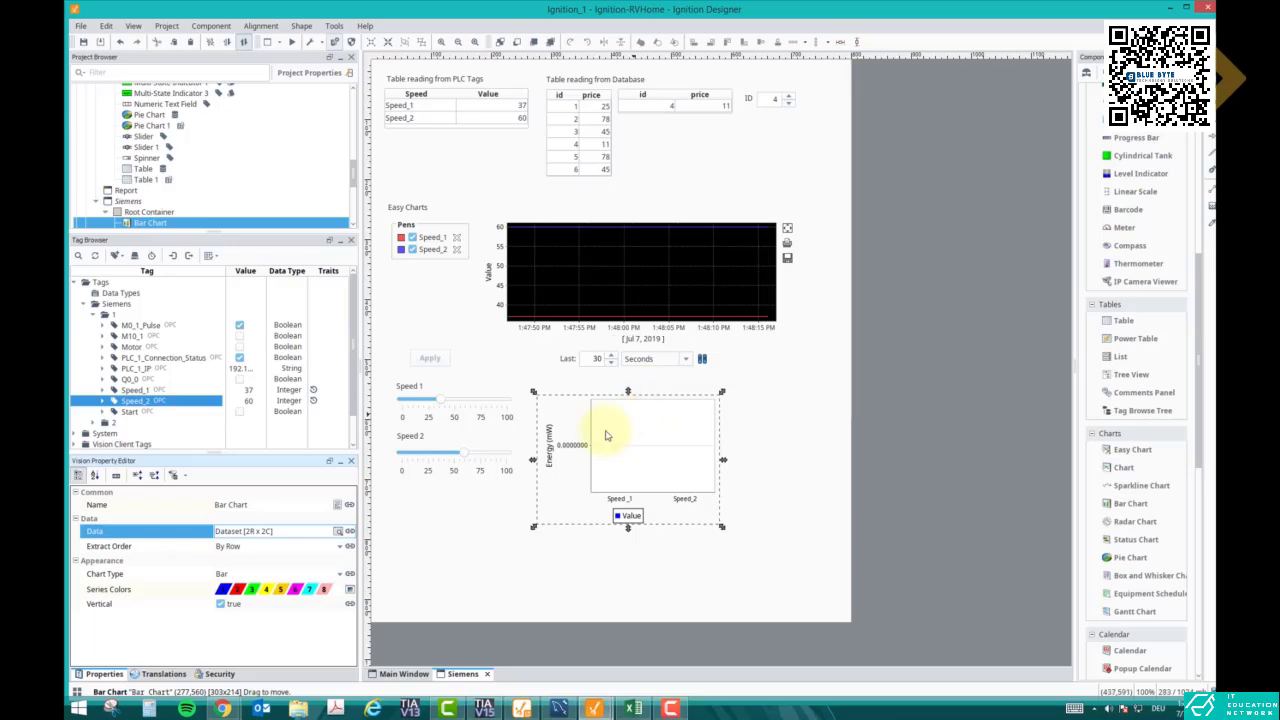
left_click_drag(628, 435, 634, 438)
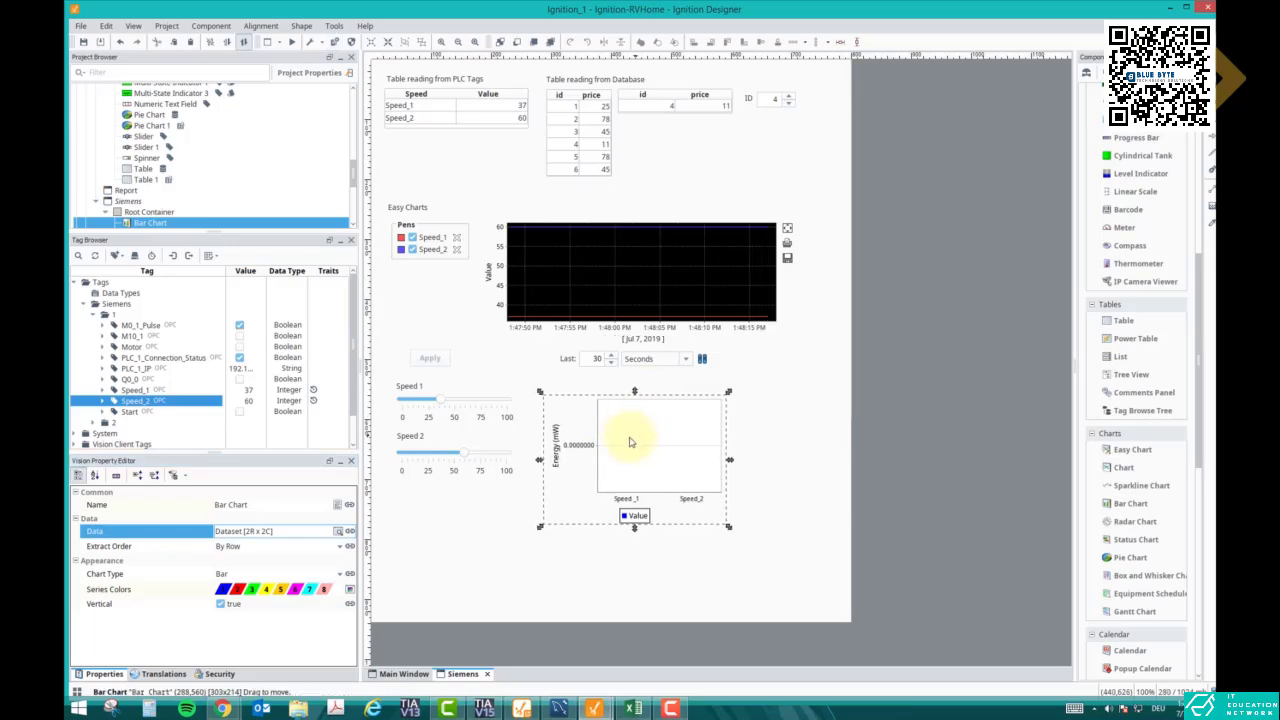
left_click(350, 533)
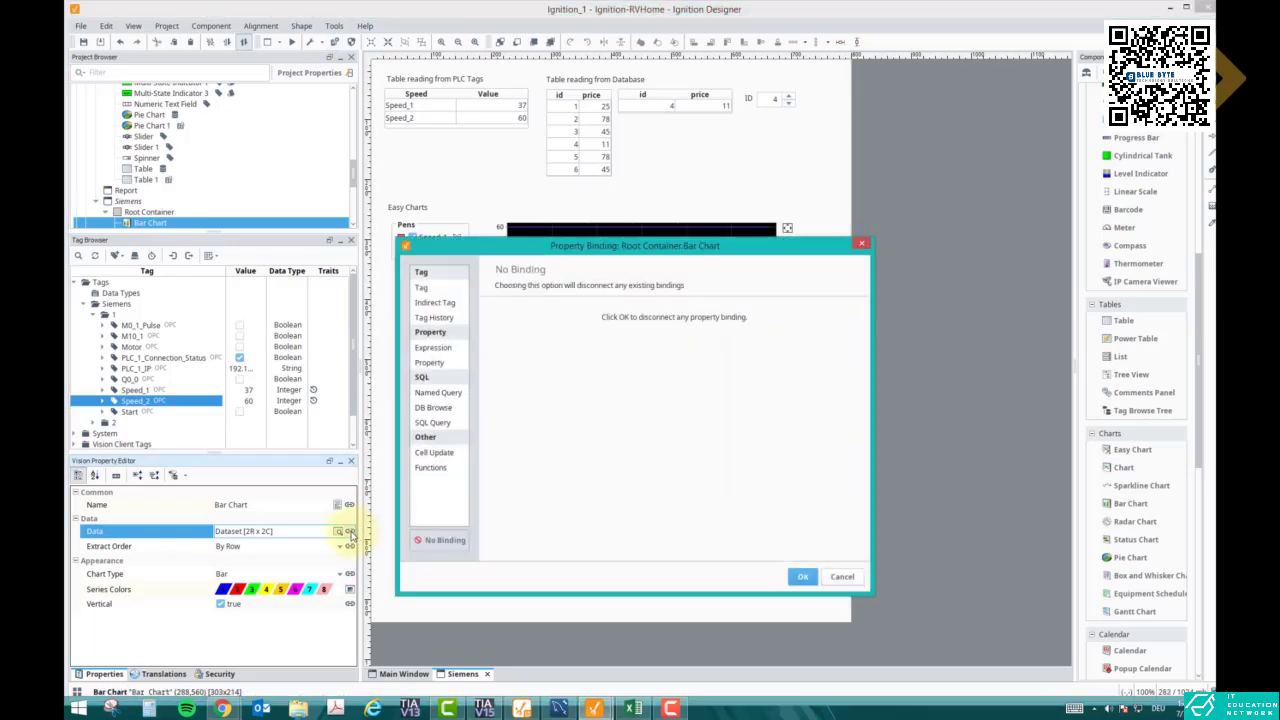
- With Cell Update binding, bind the Speed_1 value cell to tag Siemens/1/Speed_1
left_click(432, 453)
left_click(705, 400)
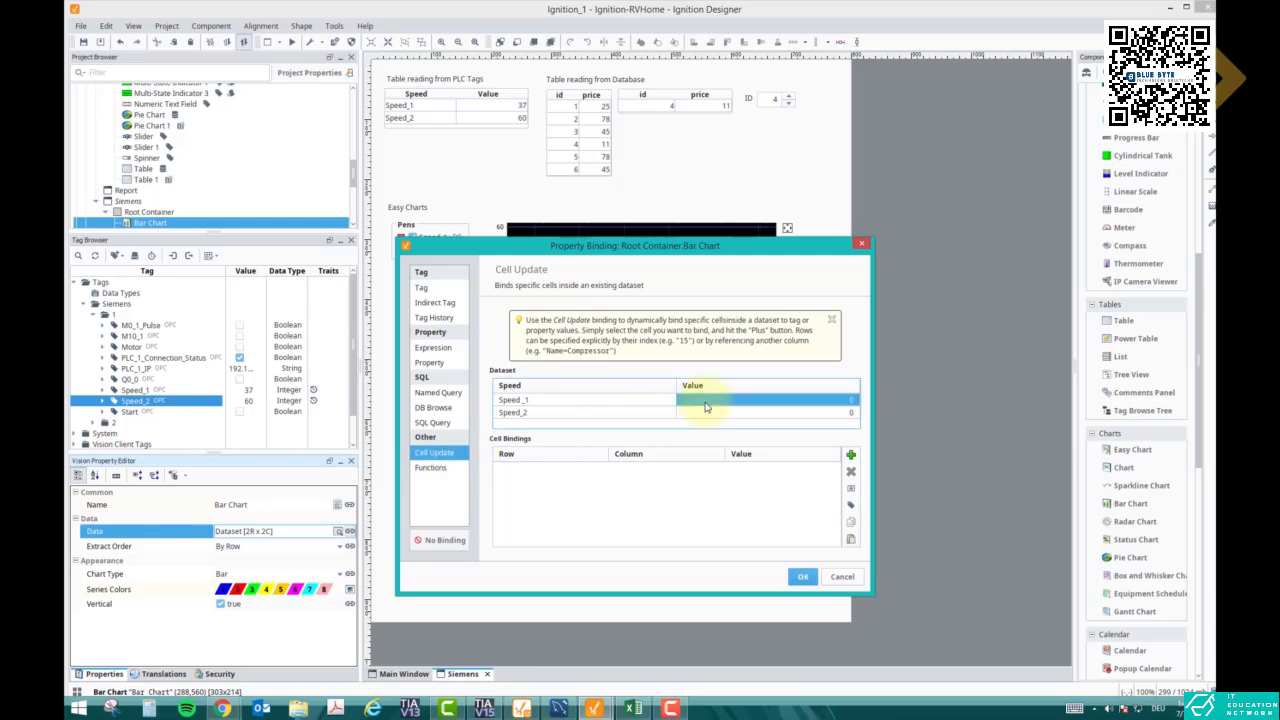
left_click(851, 455)
left_click(818, 472)
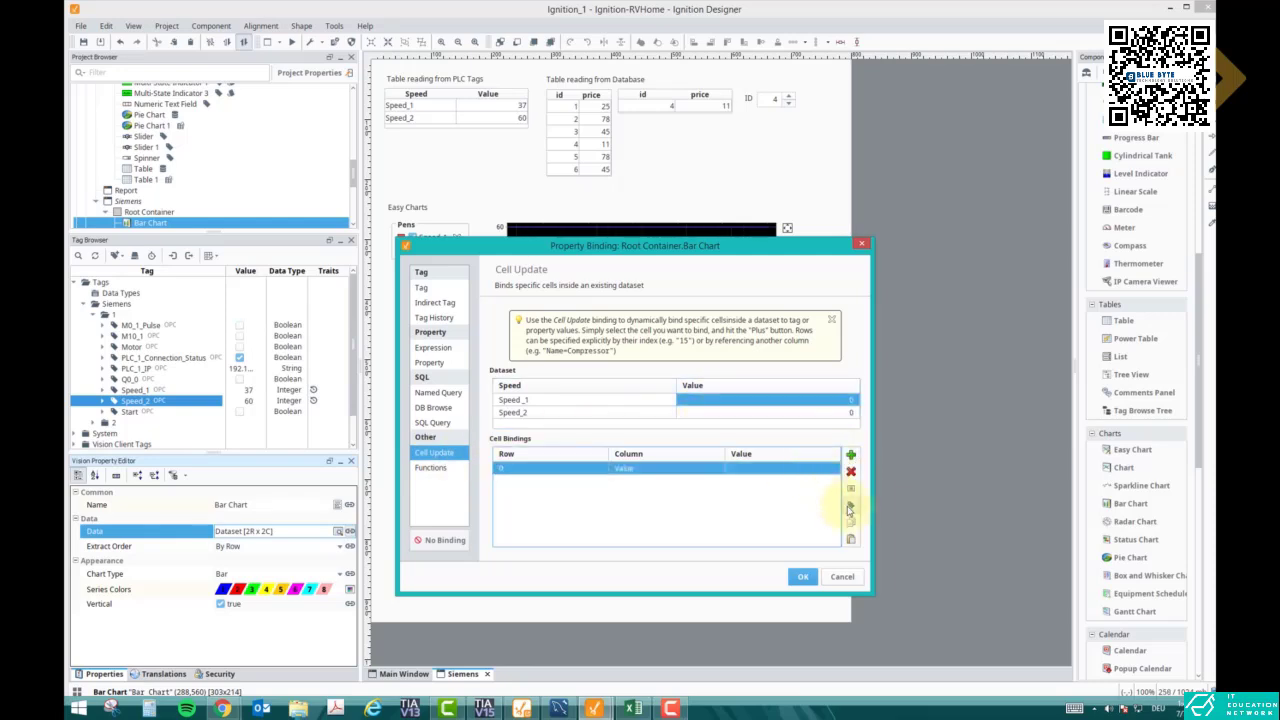
left_click(850, 504)
left_click(606, 400)
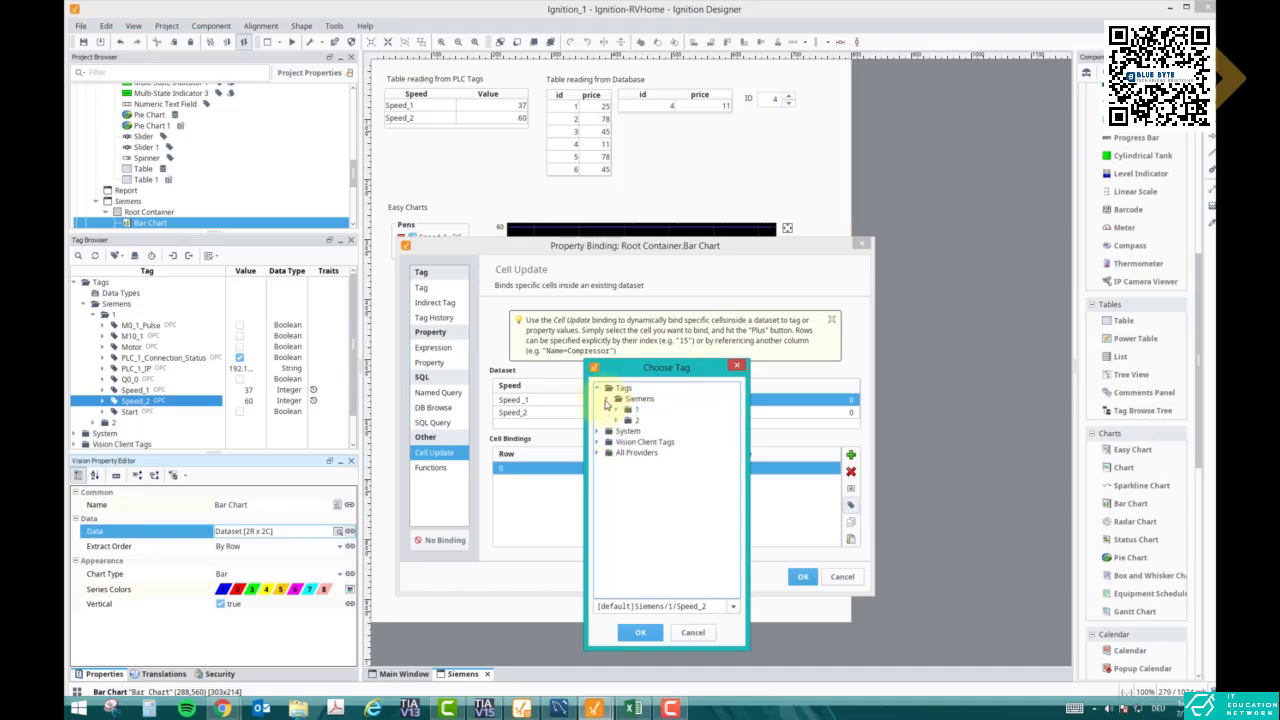
left_click(616, 410)
left_click(656, 484)
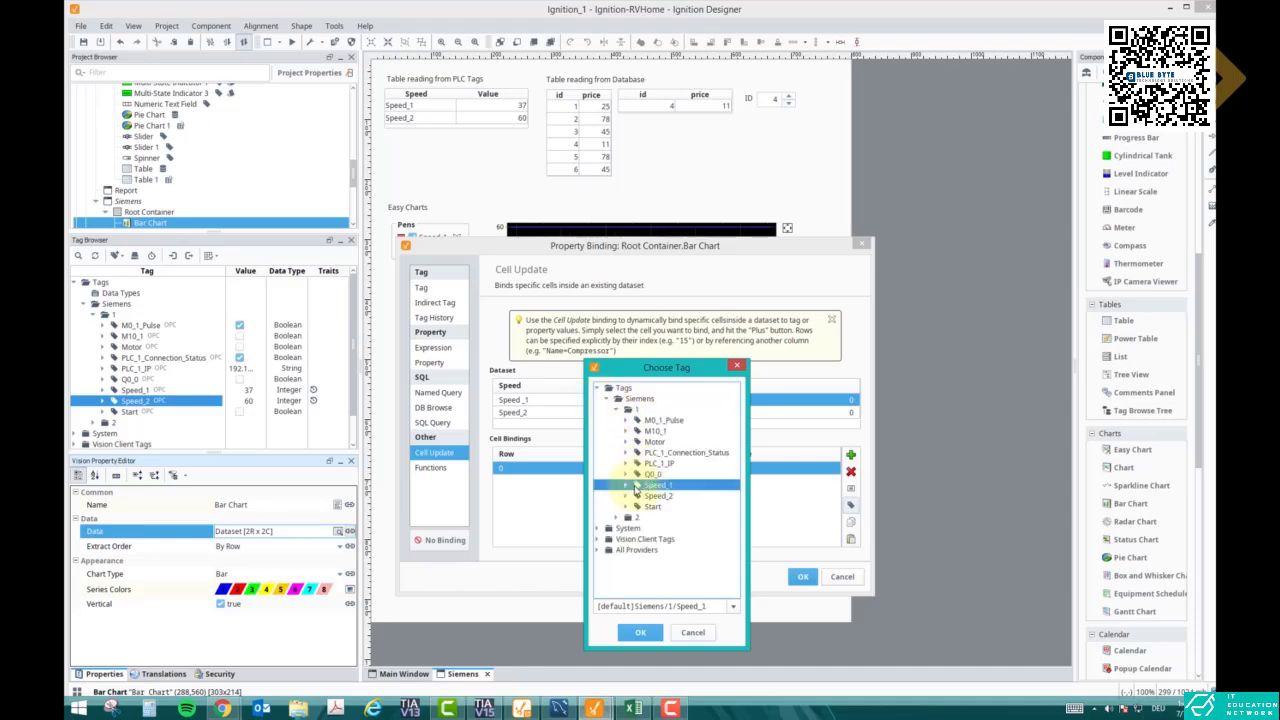
left_click(641, 633)
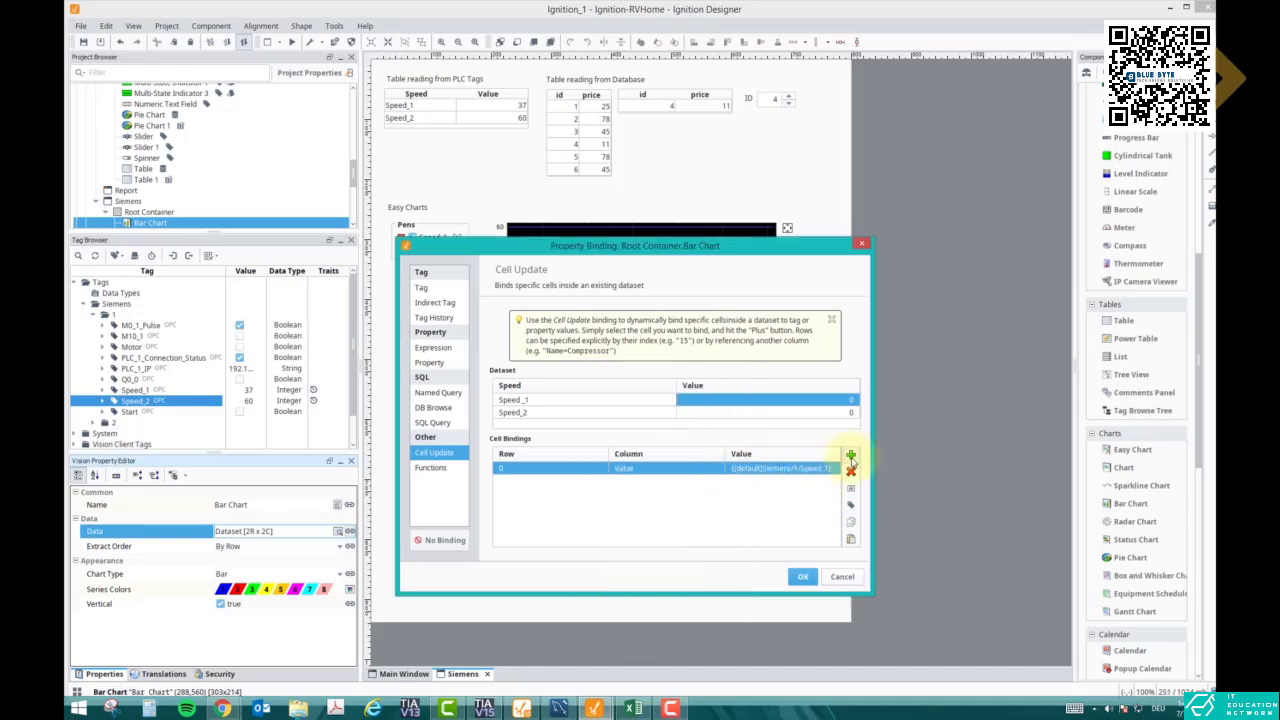
- Add a second cell binding to Siemens/1/Speed_2 on row 1 and apply the bindings
left_click(850, 455)
left_click(788, 481)
left_click(850, 505)
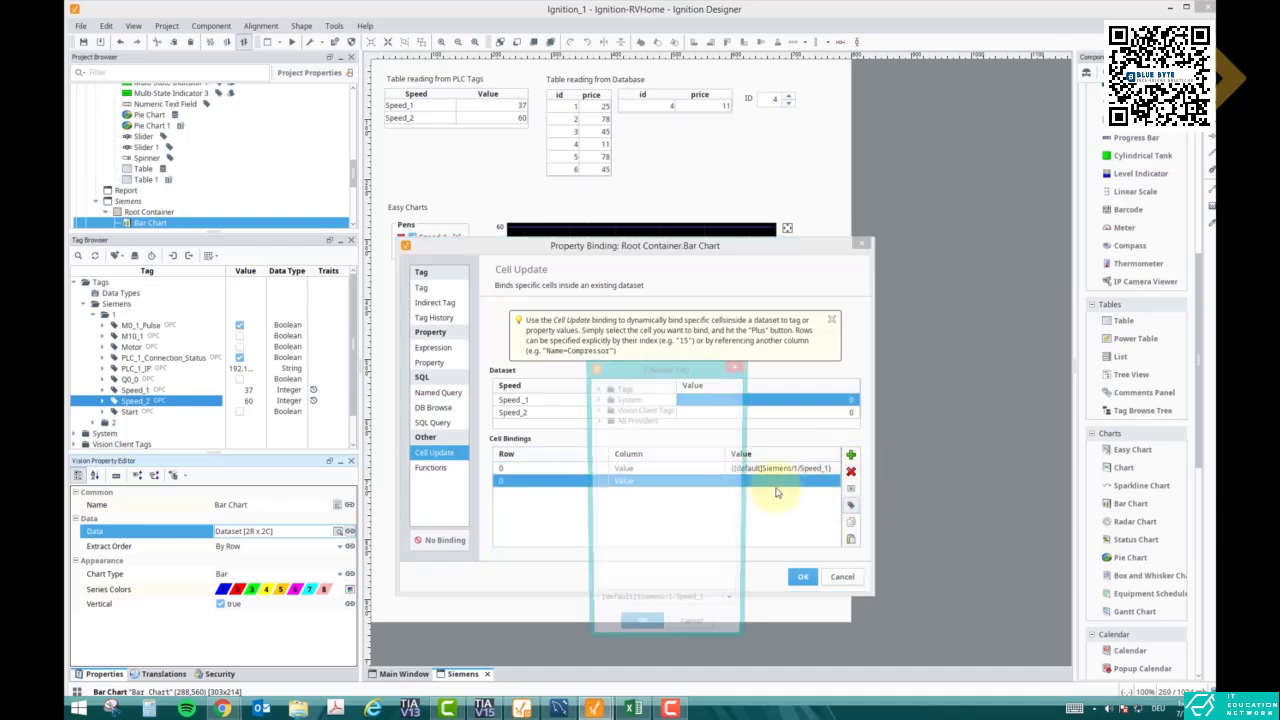
left_click(597, 388)
left_click(607, 399)
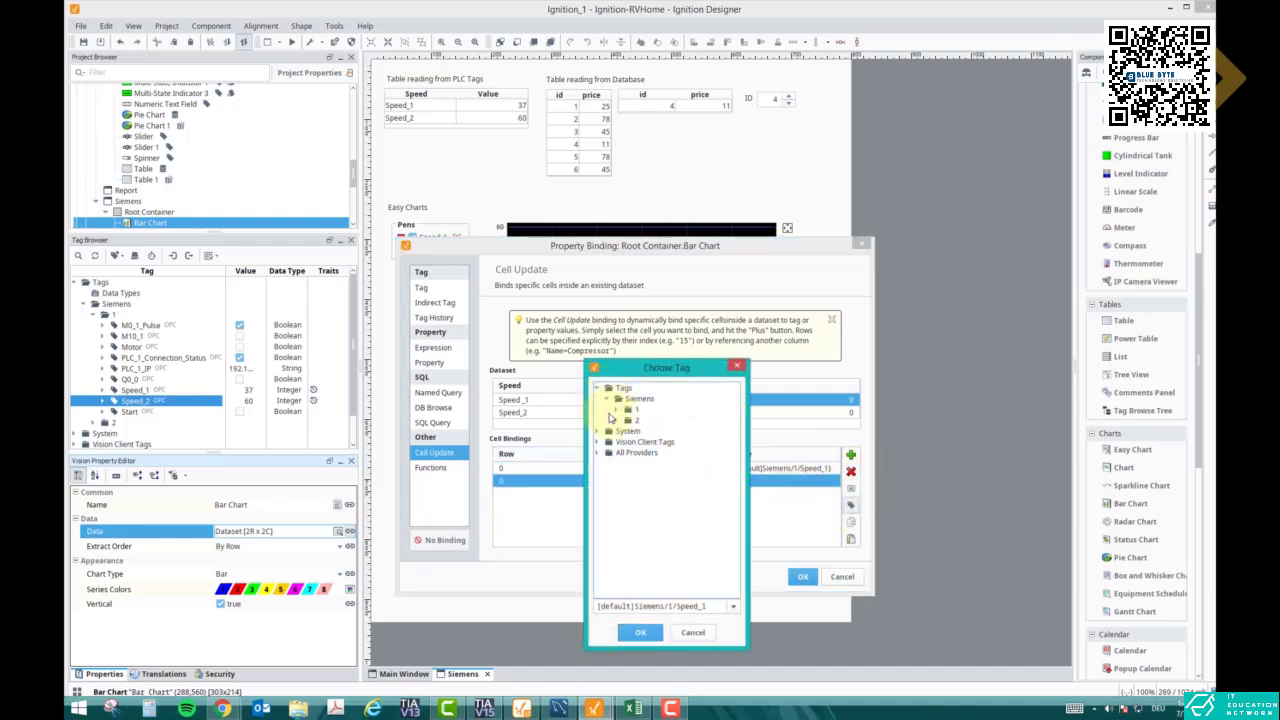
left_click(616, 410)
left_click(658, 495)
left_click(641, 632)
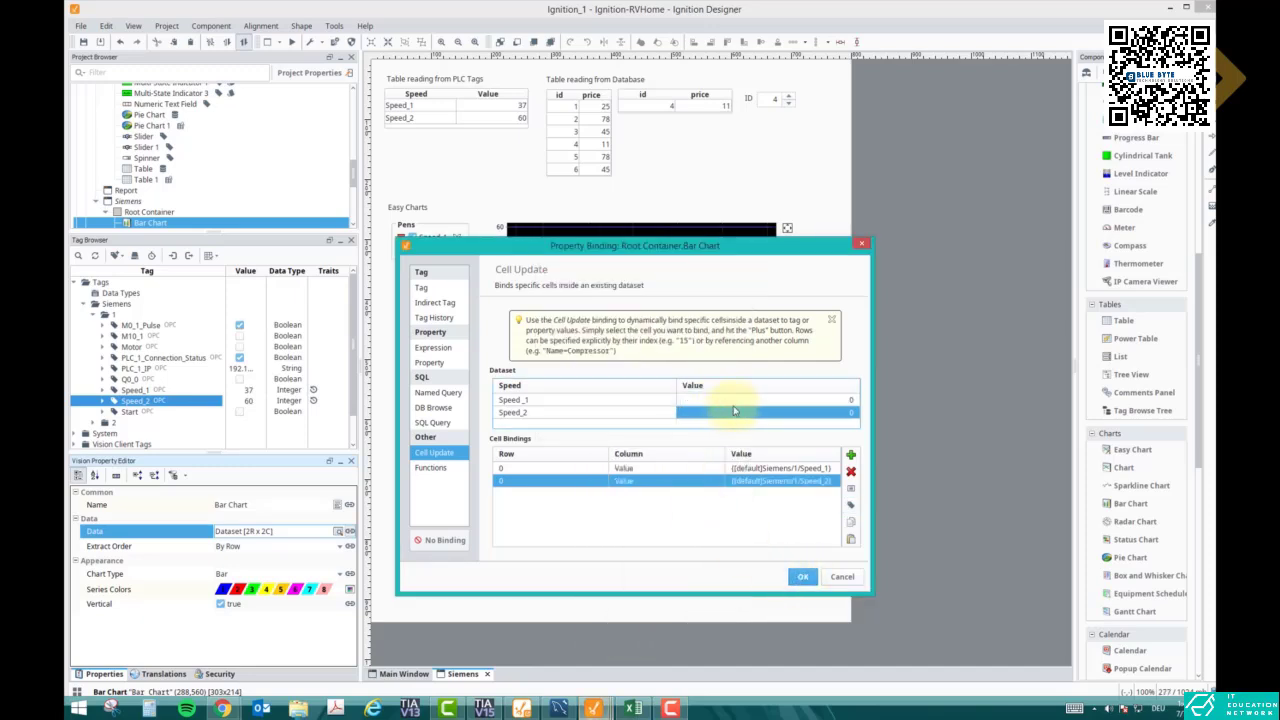
double_click(518, 481)
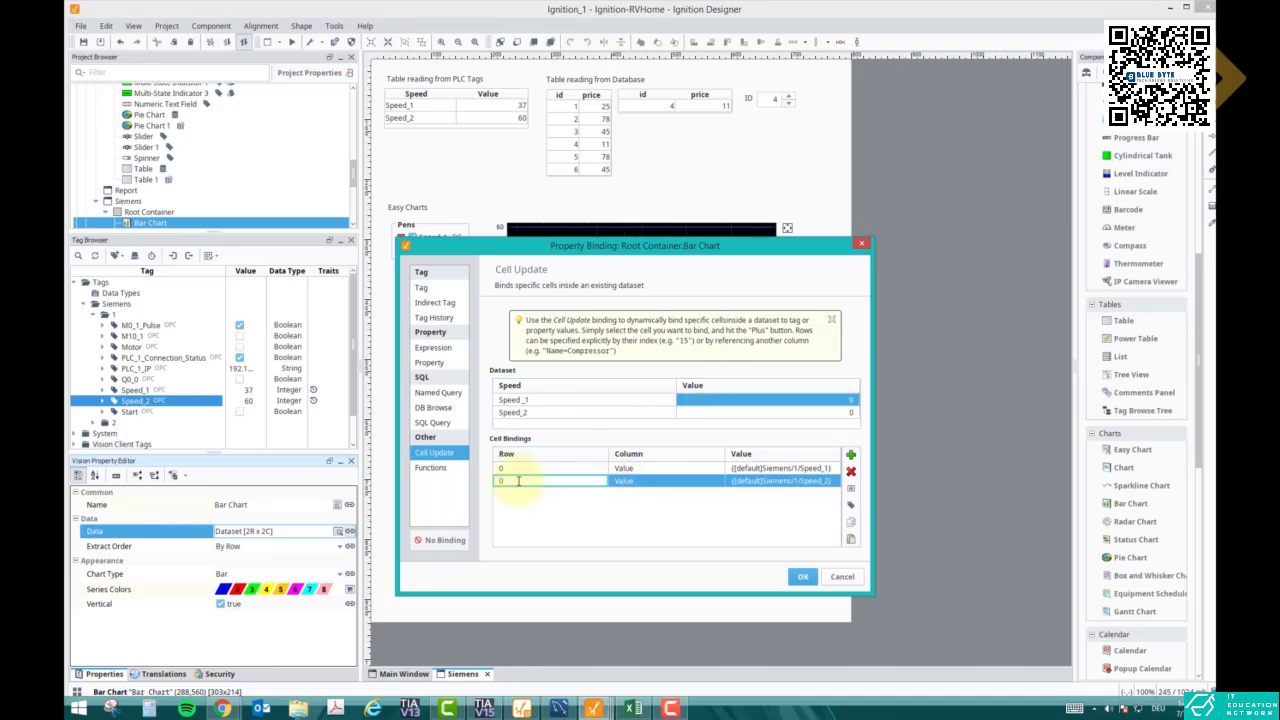
type("1")
key("Return")
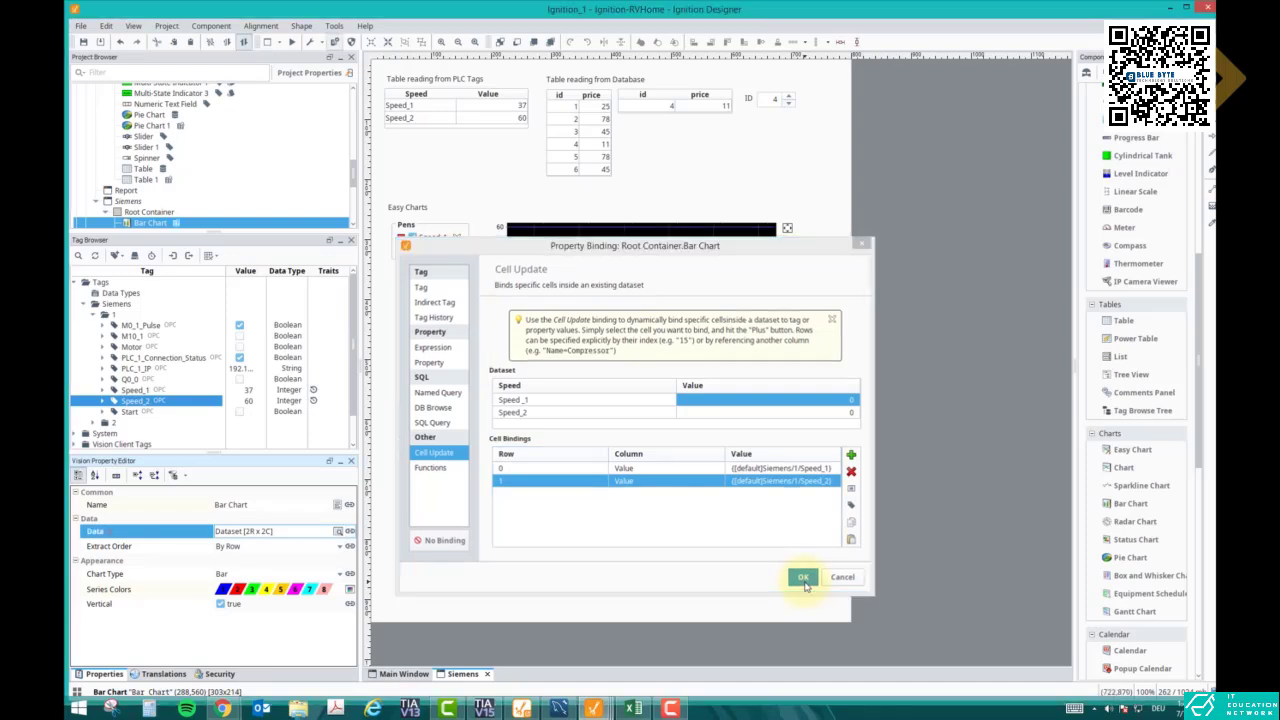
left_click(802, 577)
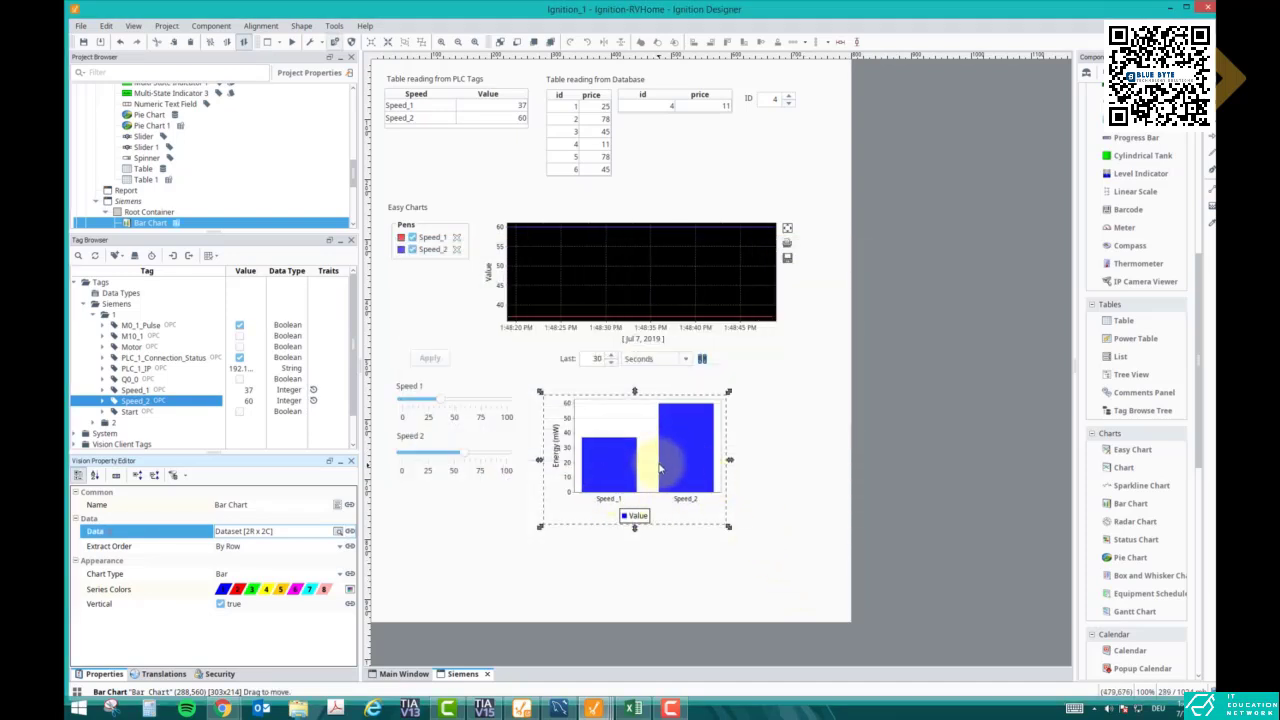
- Preview the window, move the Speed 1 slider to watch the bars update, then return to Design mode
left_click_drag(656, 460, 641, 466)
left_click(291, 41)
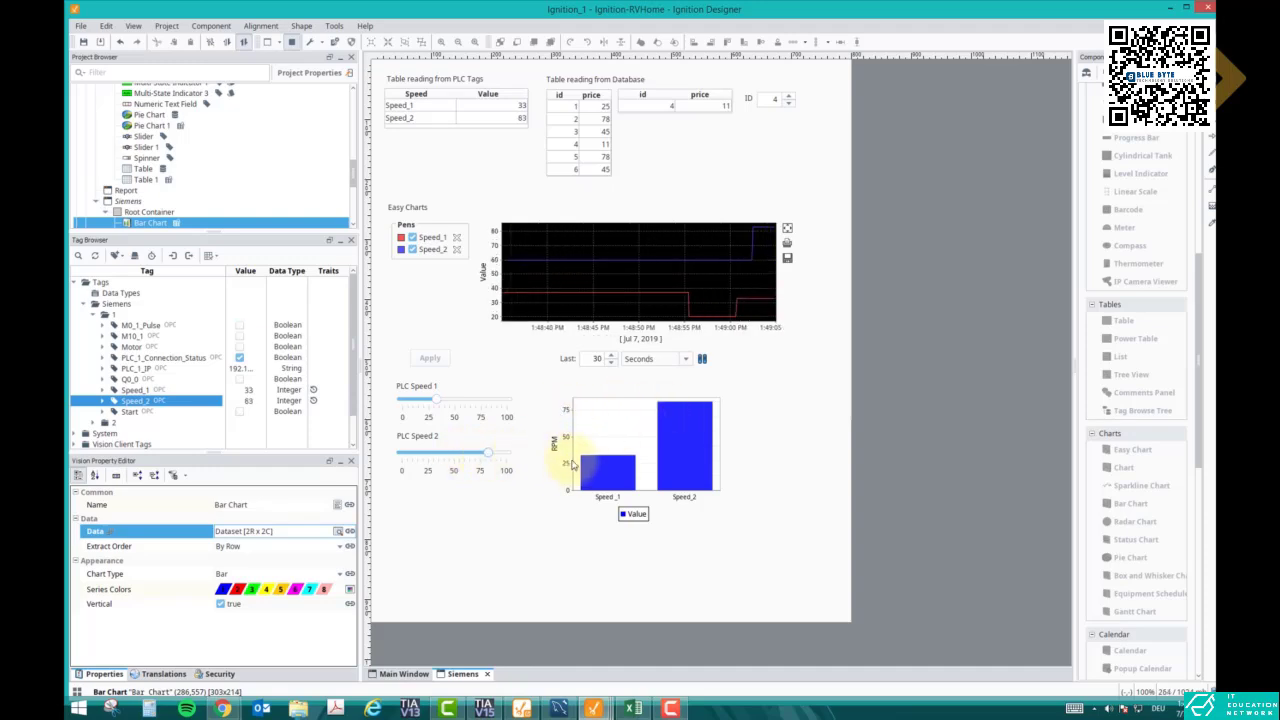
left_click_drag(419, 404, 437, 407)
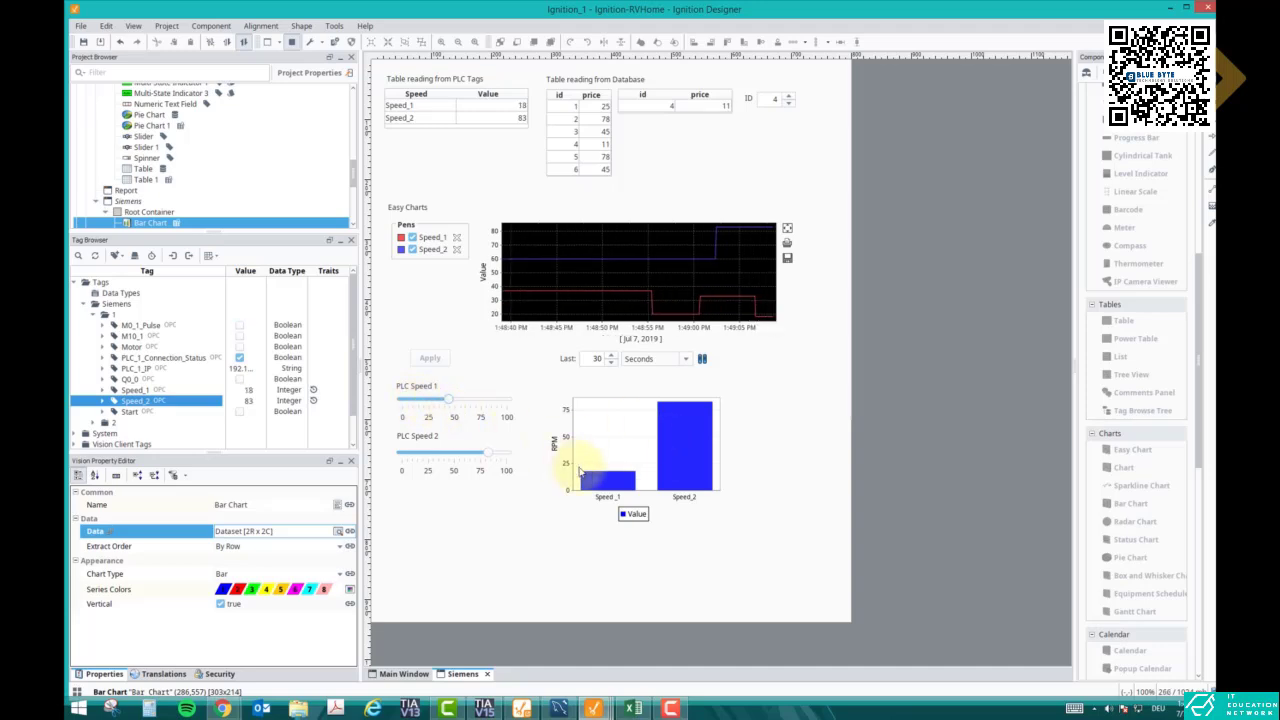
left_click(291, 41)
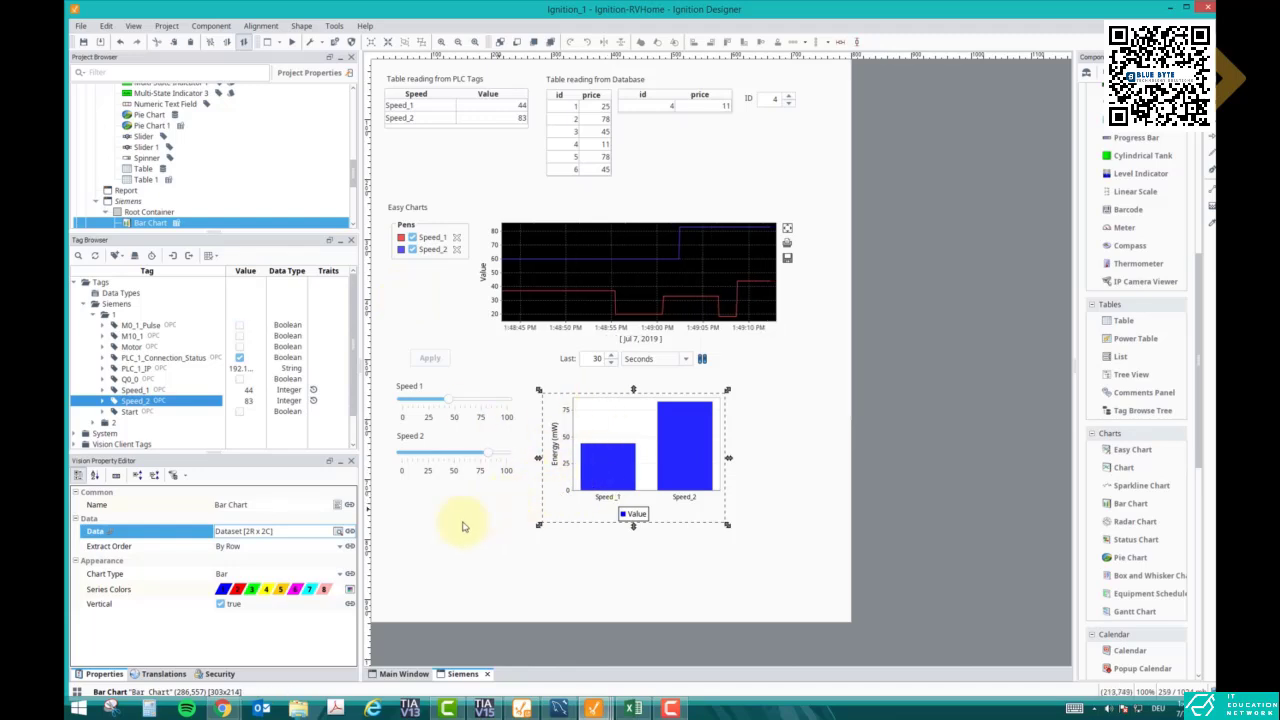
- Set Extract Order to By Column and try the 3D Bars, Stacked Bars and 3D Stacked Bars chart types
left_click(333, 548)
left_click(318, 562)
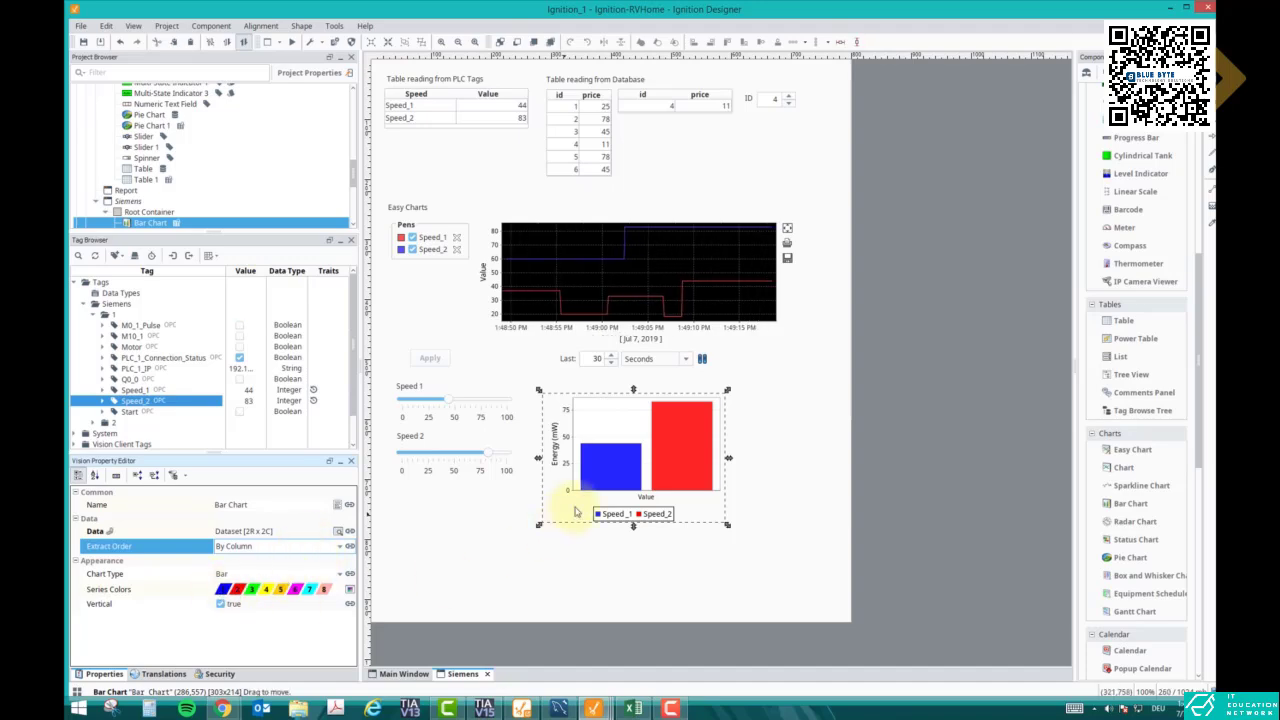
left_click(260, 573)
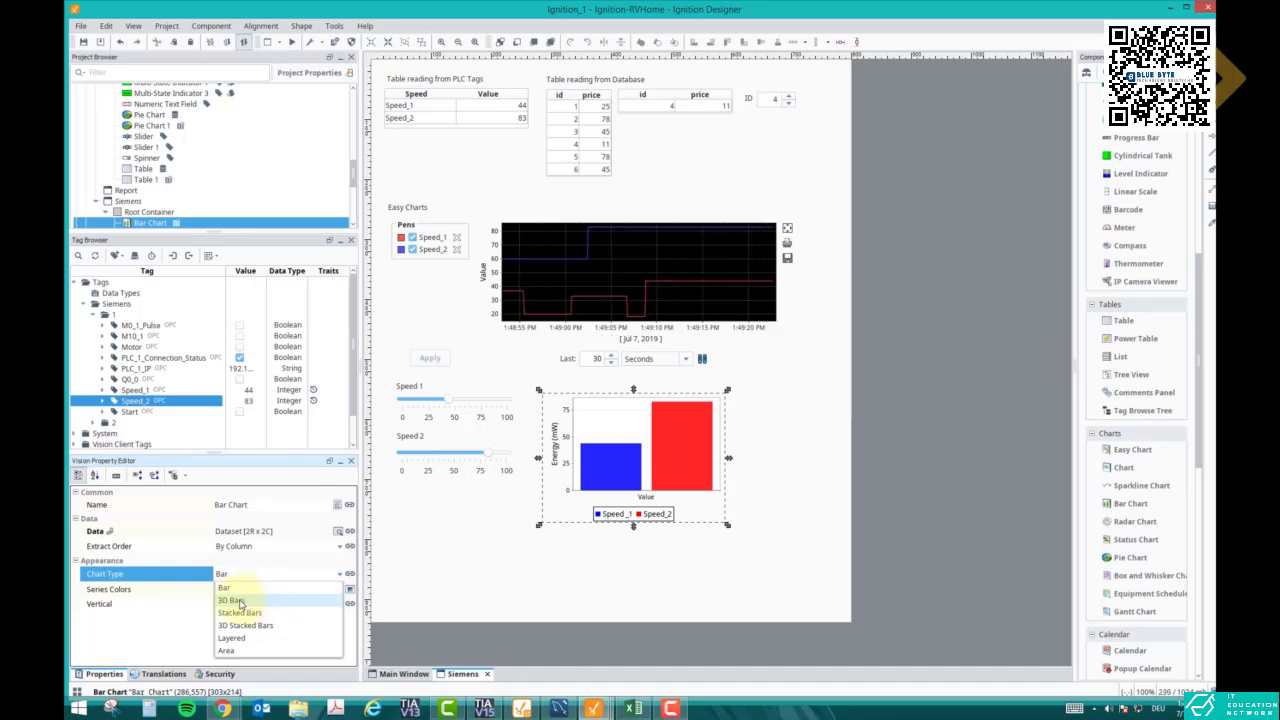
left_click(231, 600)
left_click(263, 575)
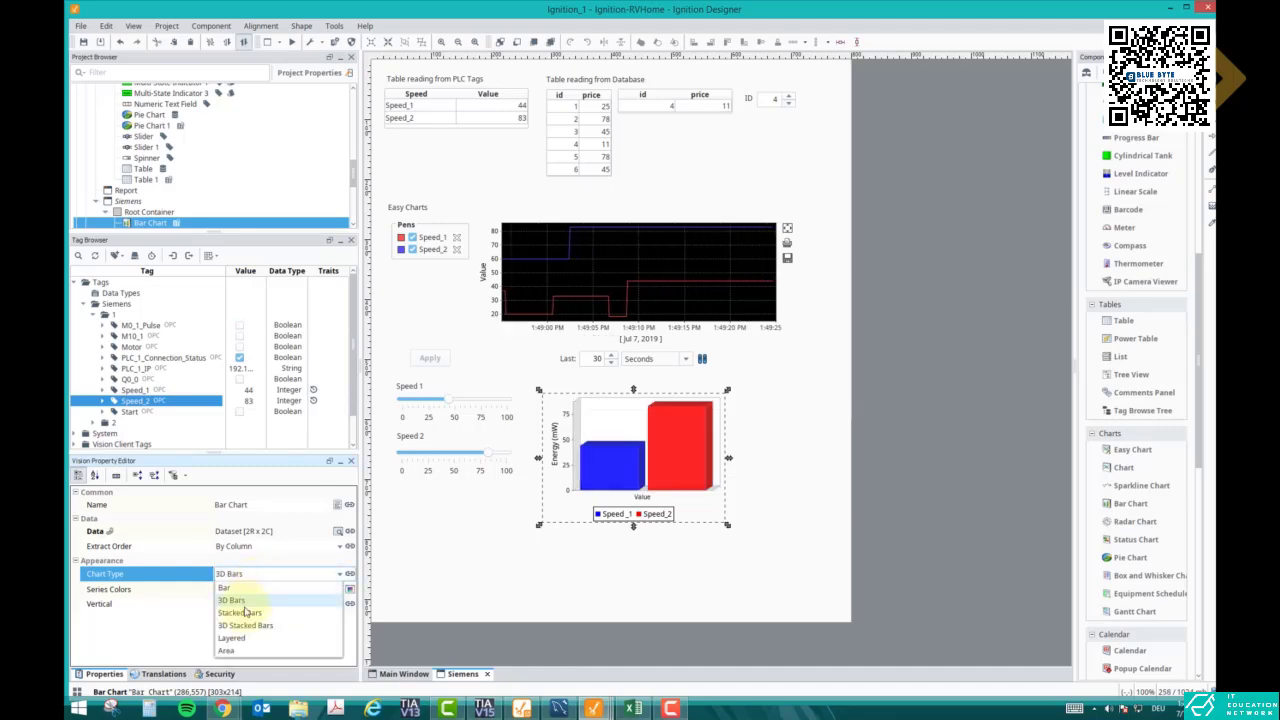
left_click(240, 612)
left_click(254, 577)
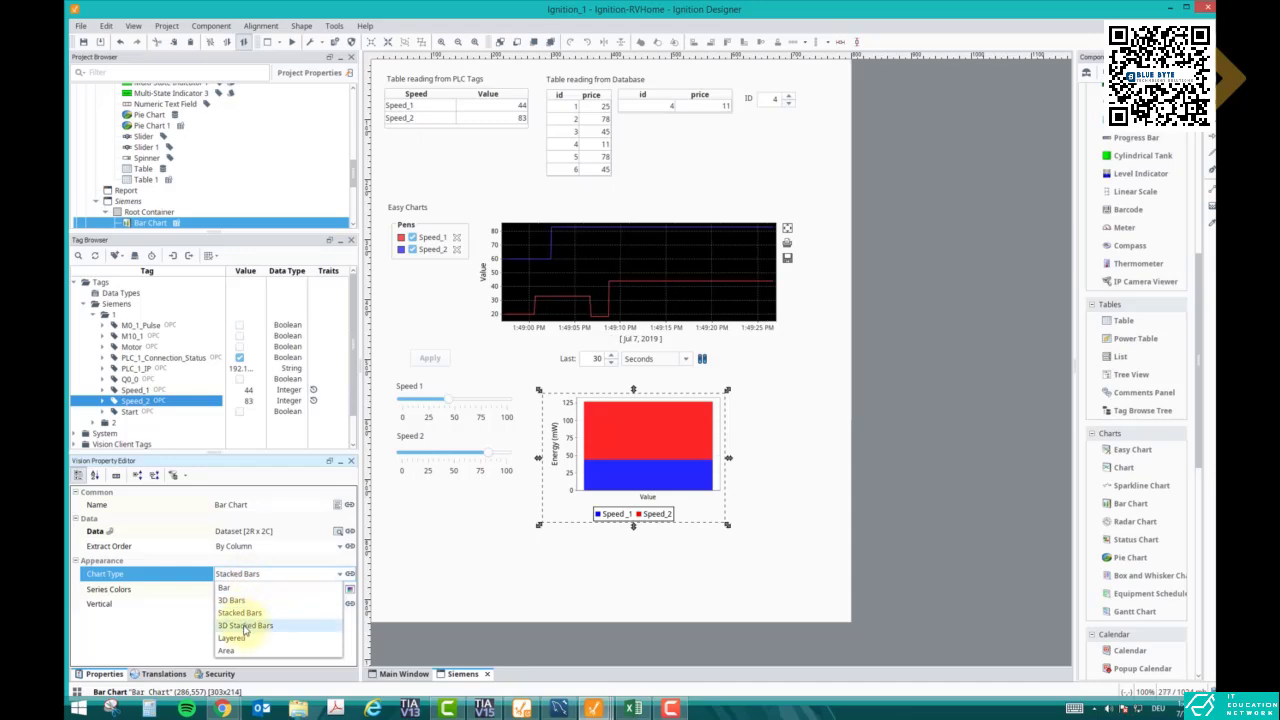
left_click(246, 625)
- Try the Layered and Area chart types, then settle on 3D Bars
left_click(252, 578)
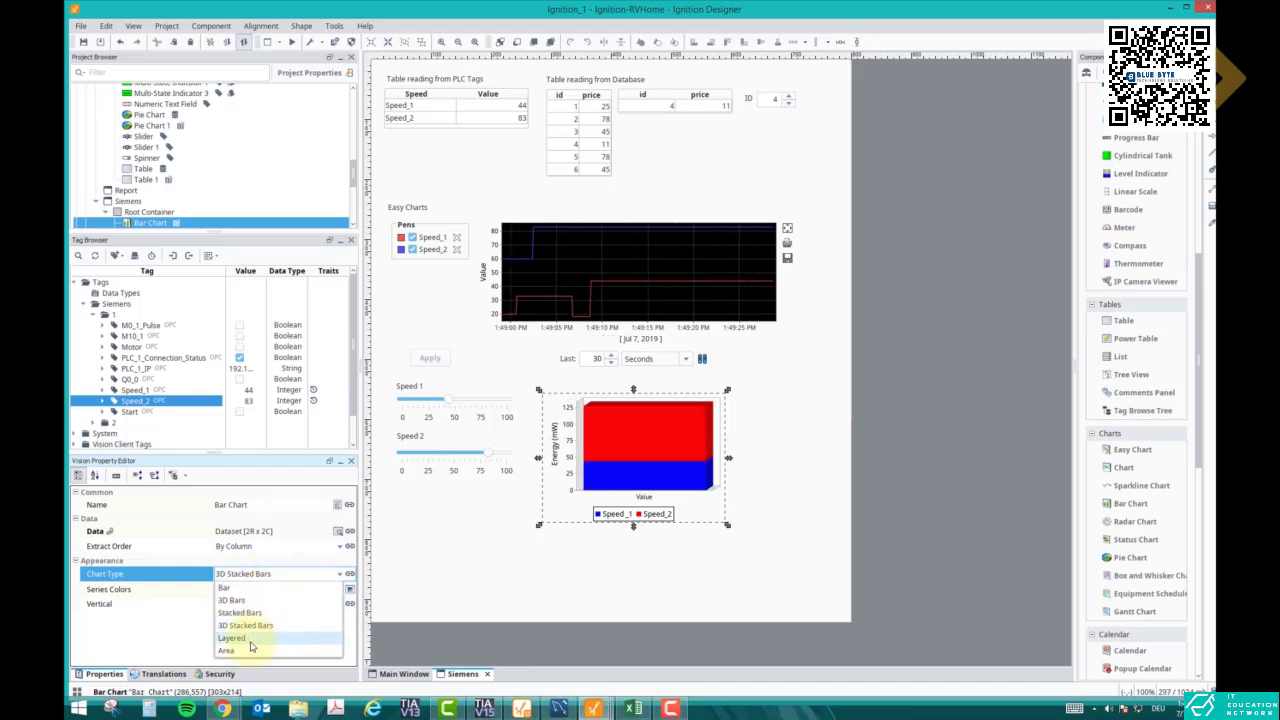
left_click(248, 637)
left_click(284, 576)
left_click(240, 652)
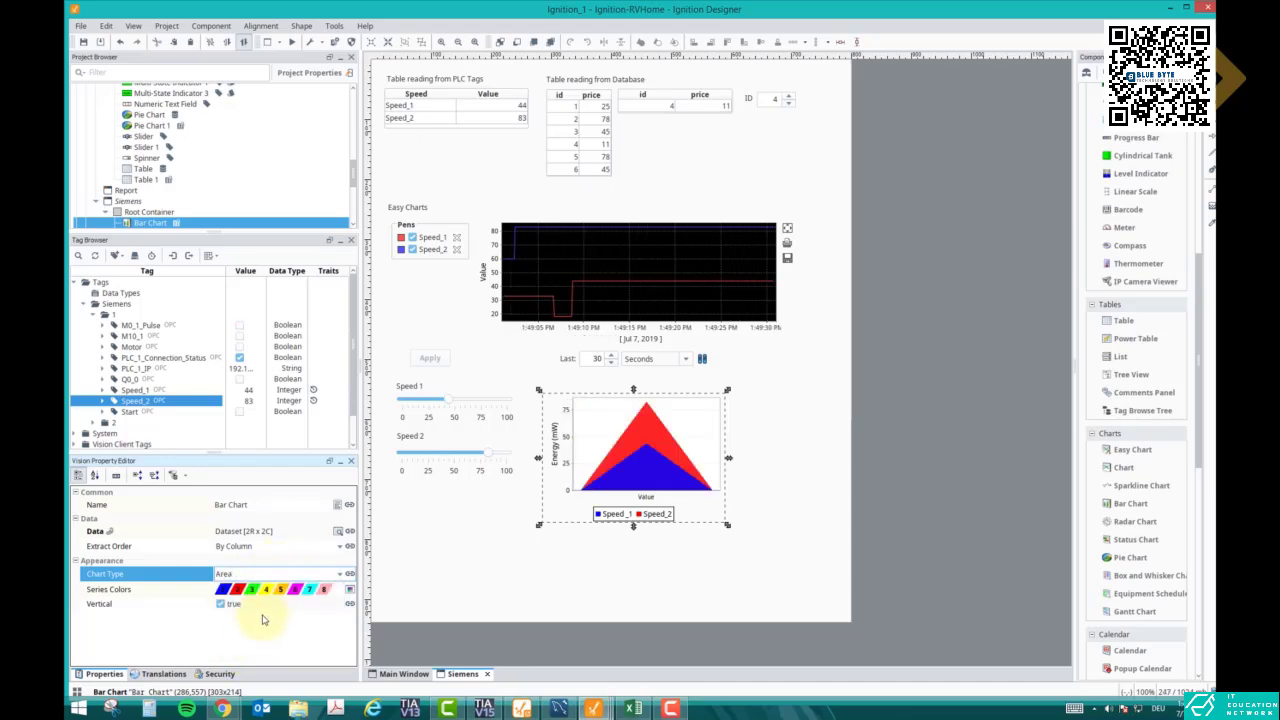
left_click(278, 576)
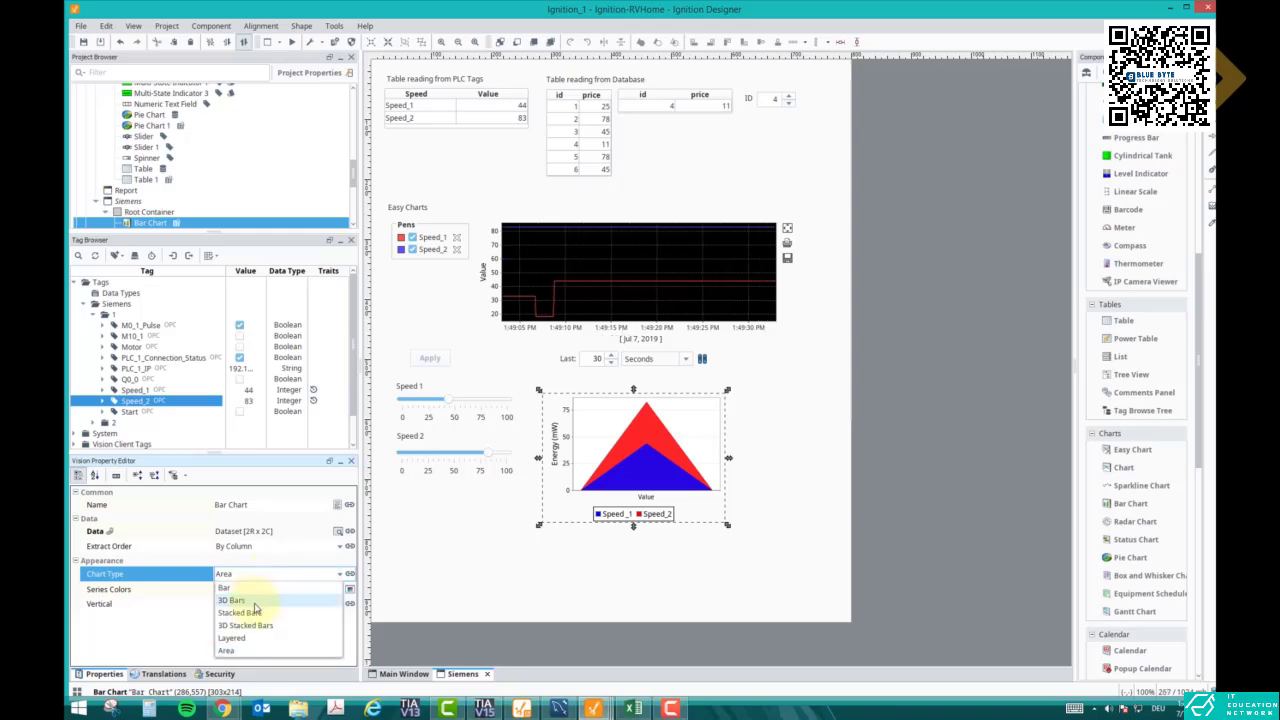
left_click(258, 599)
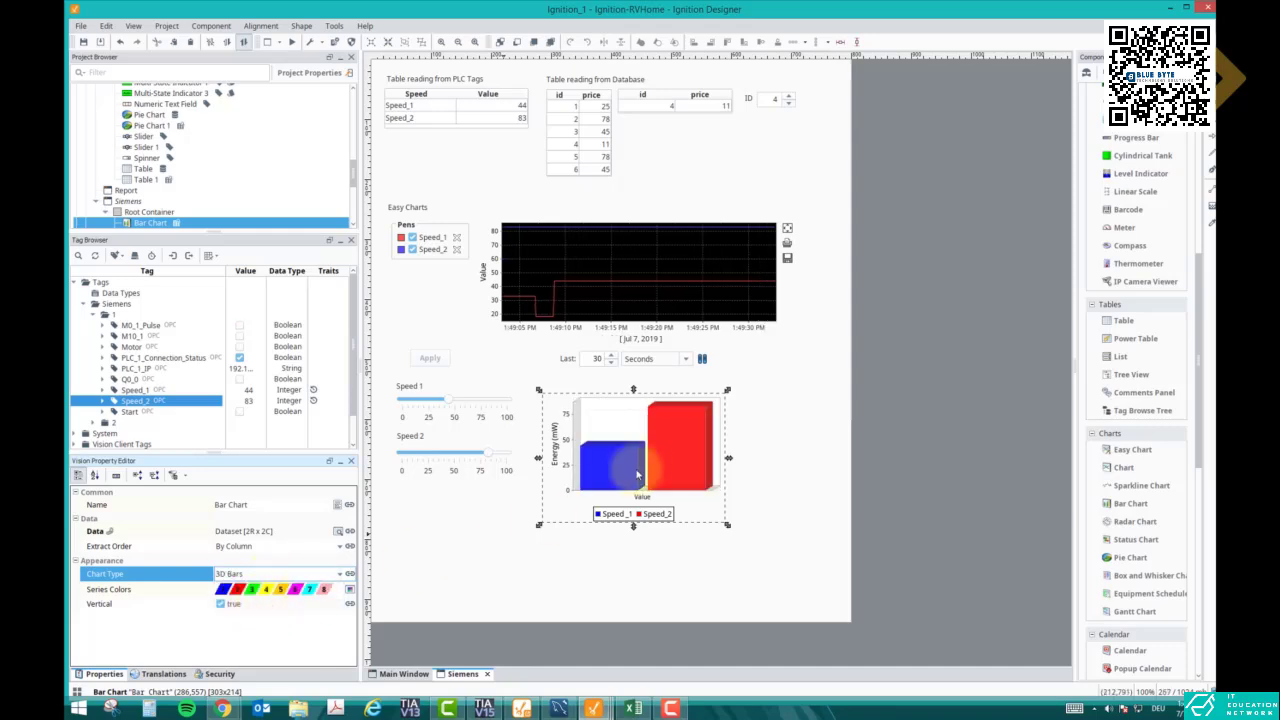
left_click(222, 590)
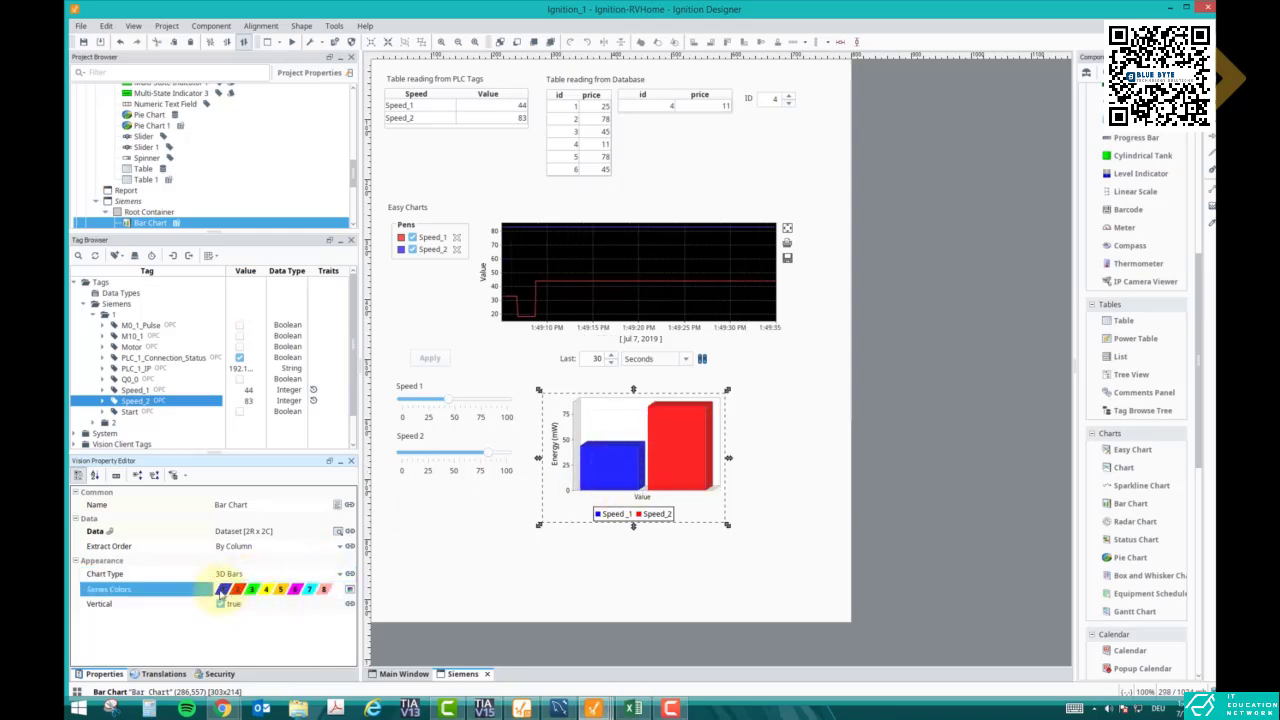
- Set the Series Colors to orange for Series 1 and green for Series 2
left_click(349, 589)
left_click(299, 161)
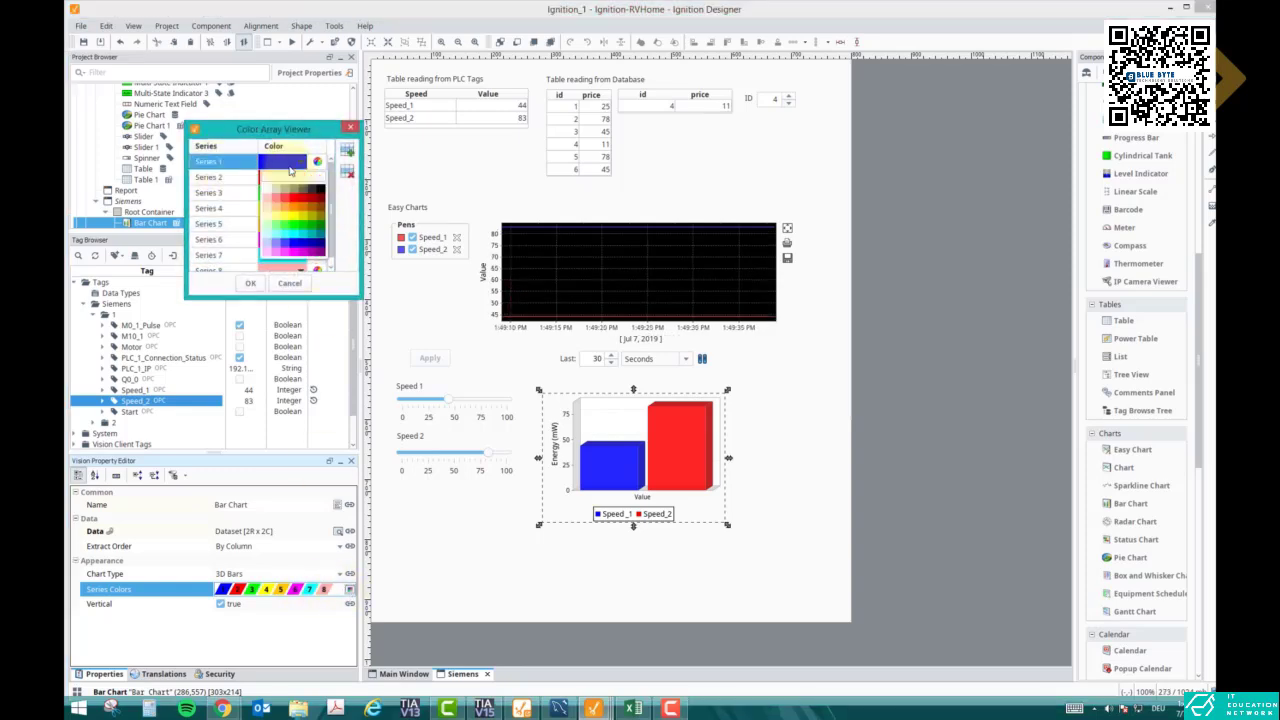
left_click(292, 192)
left_click(299, 177)
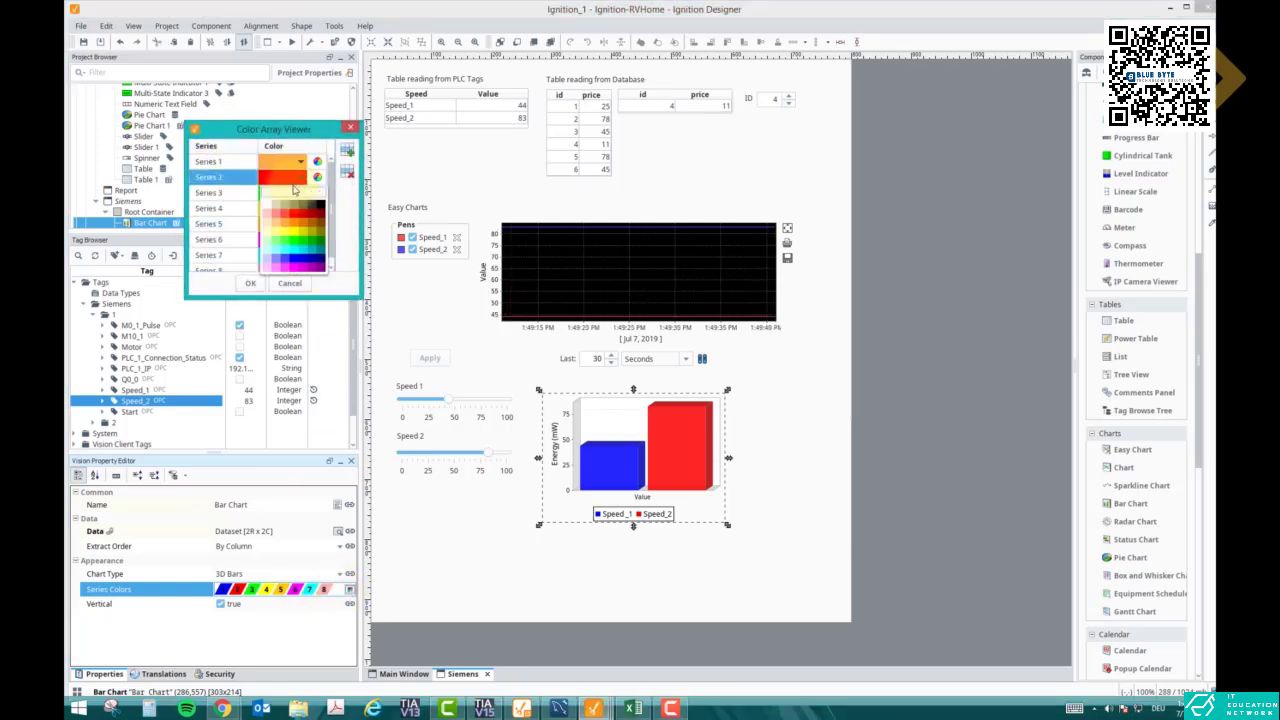
left_click(288, 248)
left_click(250, 283)
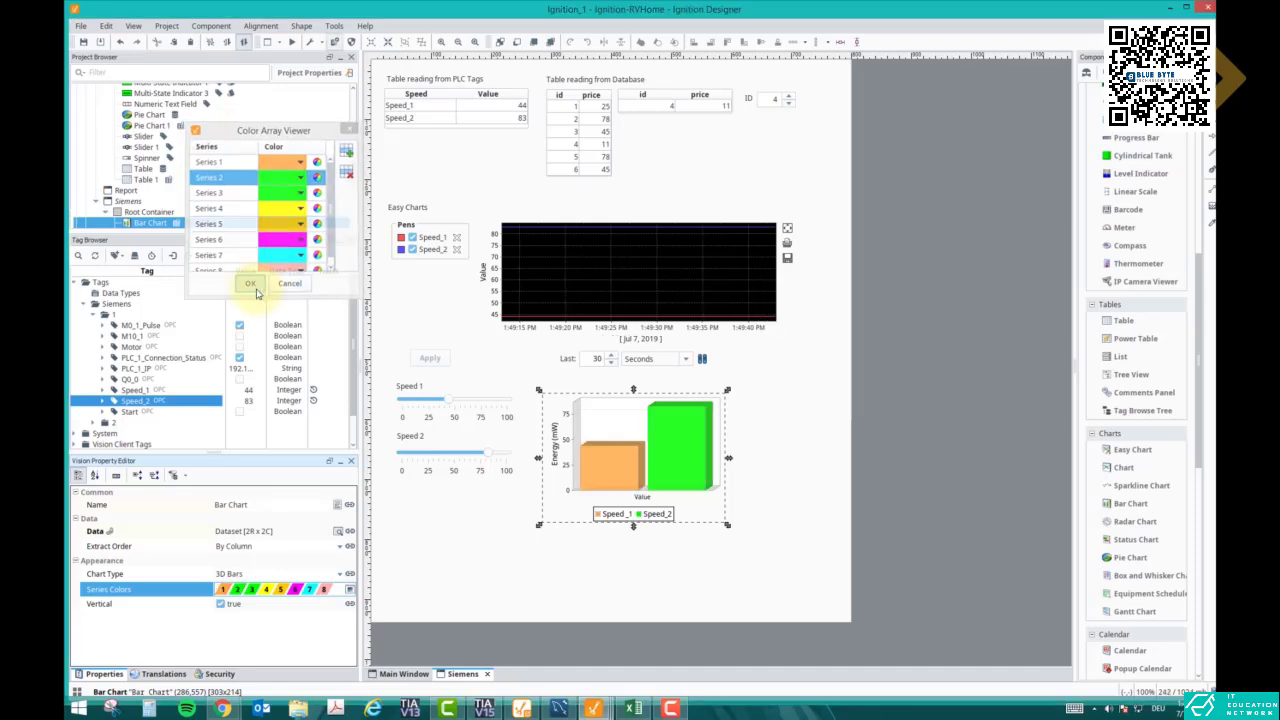
- Move the chart down and place a copied label titled 'Bar Chart from PLC Tags' above it
left_click(757, 508)
left_click_drag(601, 463, 594, 477)
left_click(415, 388)
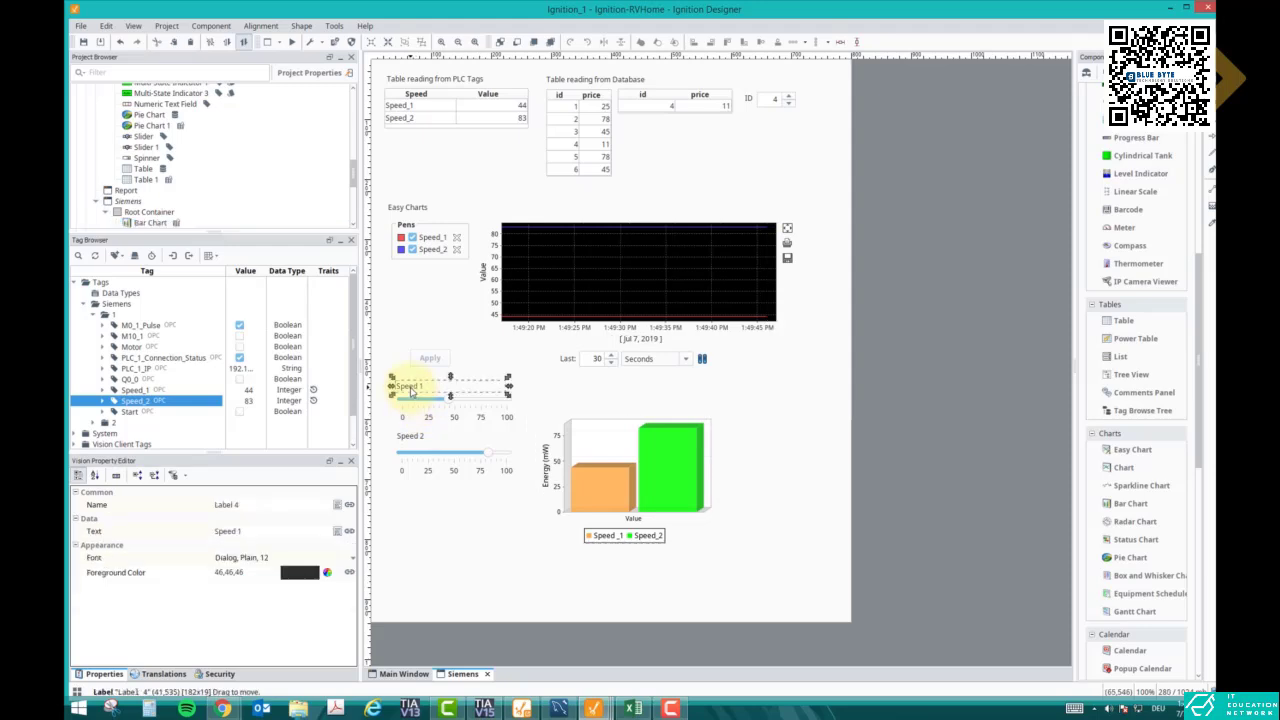
key("ctrl+v")
left_click(595, 395)
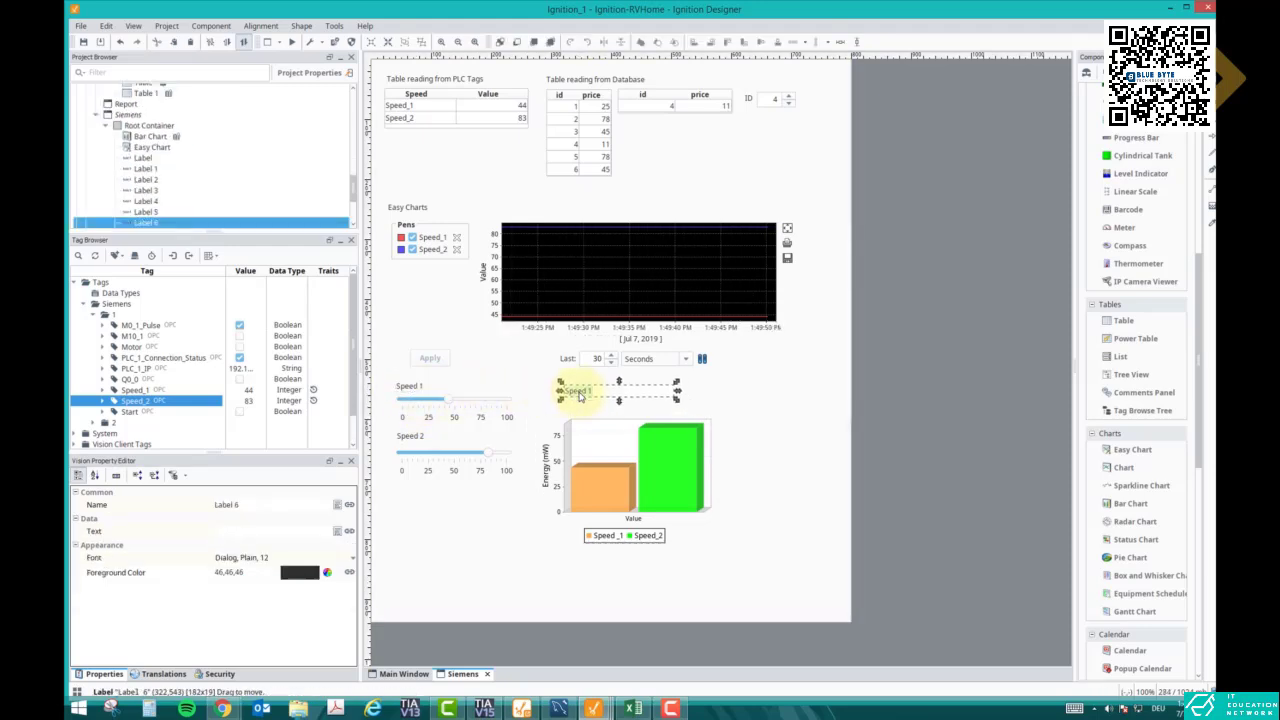
type("Bar Chart from")
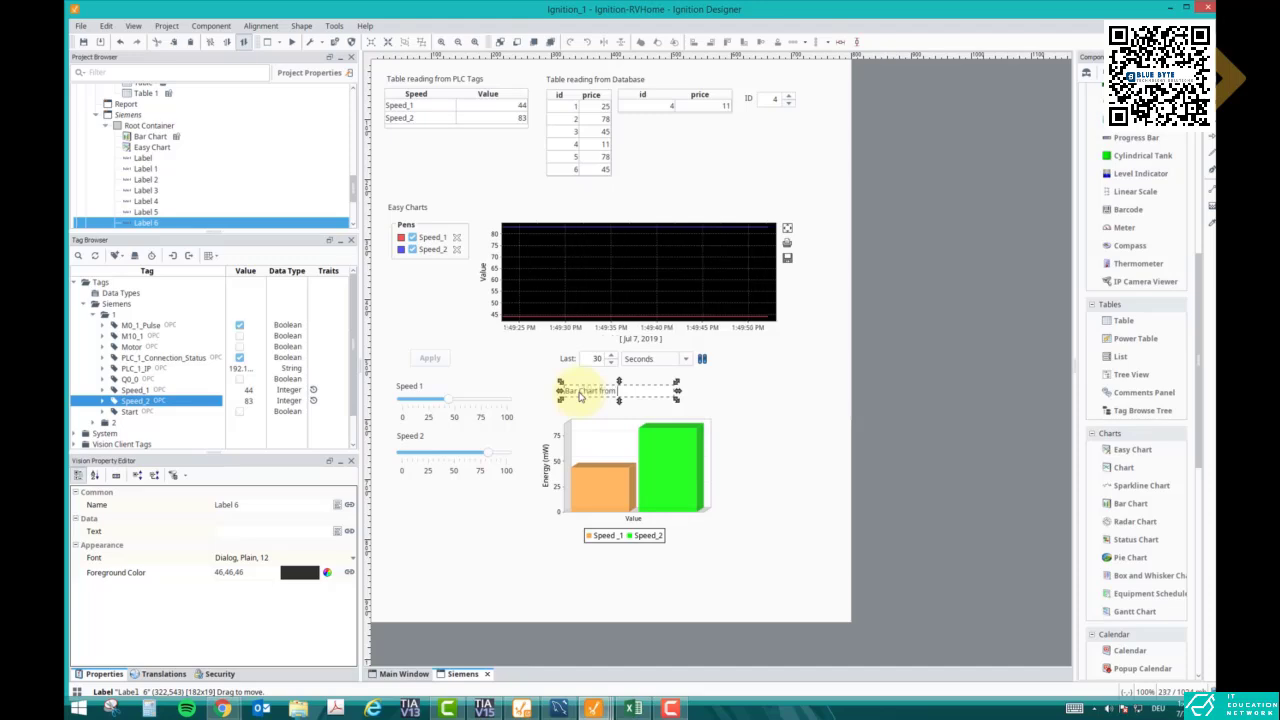
type(" PLC Tags")
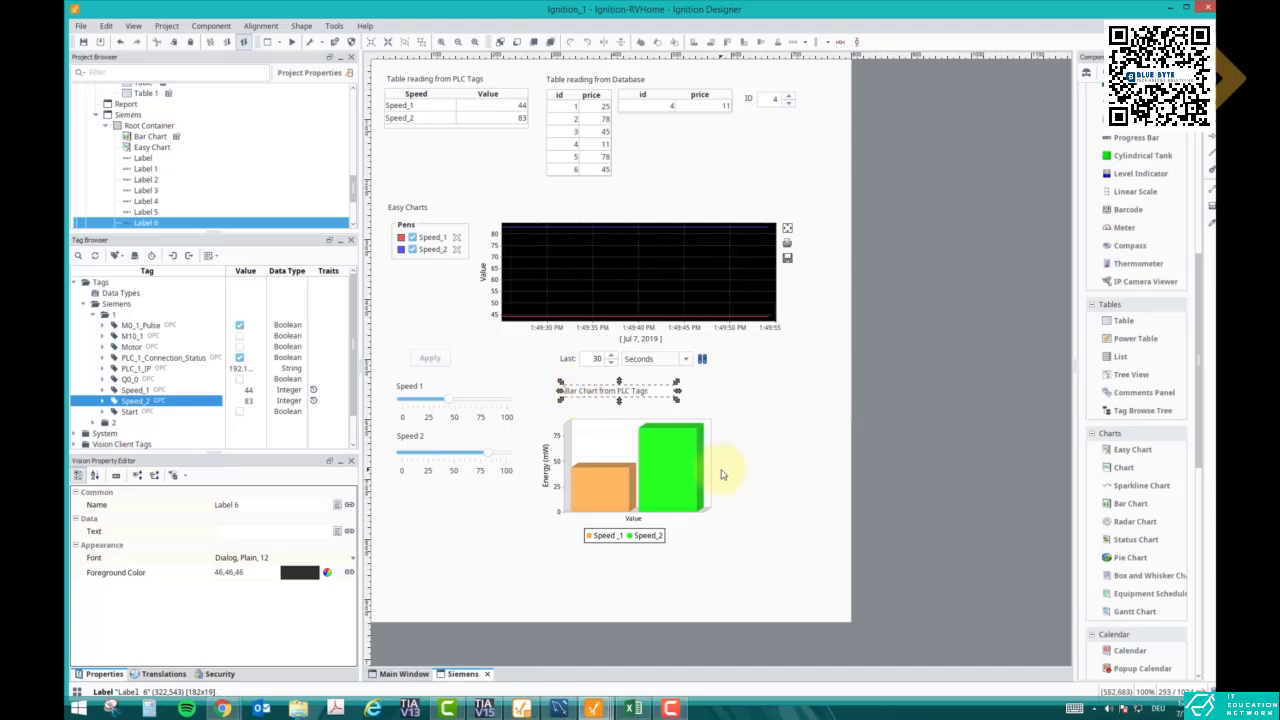
left_click(722, 473)
- Shift the chart up slightly and widen the Siemens window to the right
left_click_drag(664, 466, 663, 454)
left_click(859, 407)
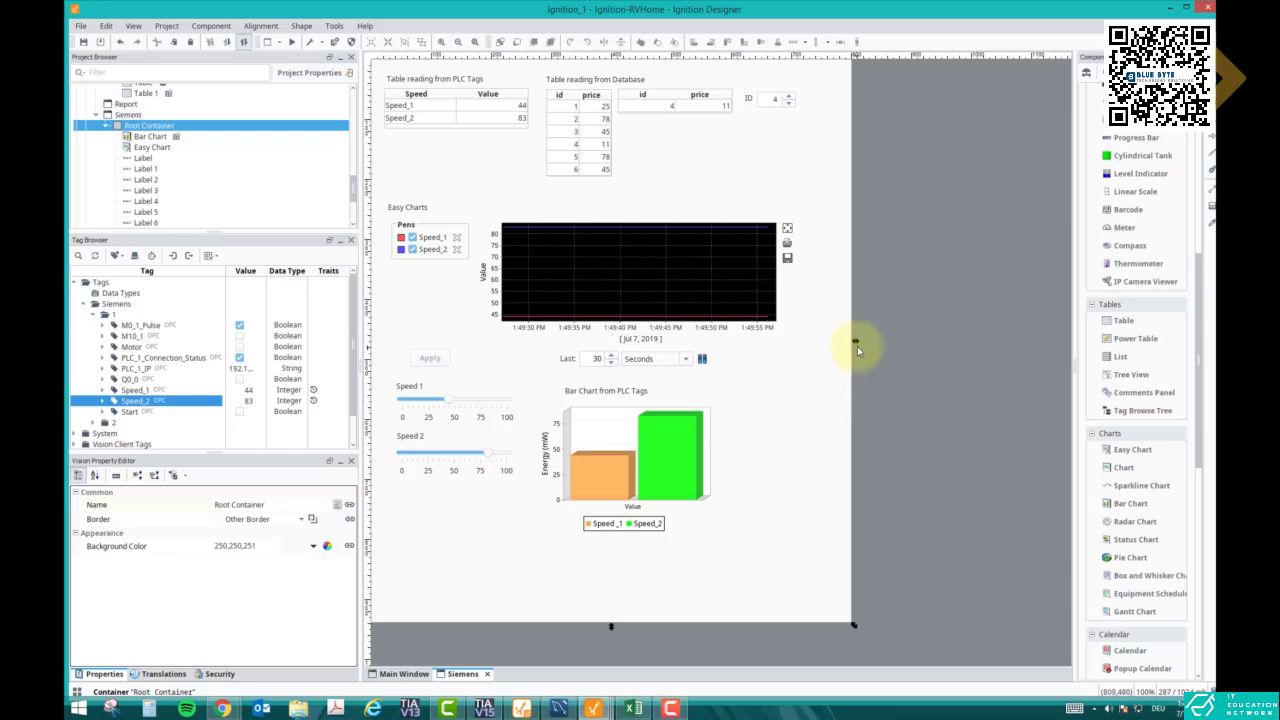
left_click_drag(857, 346, 1066, 340)
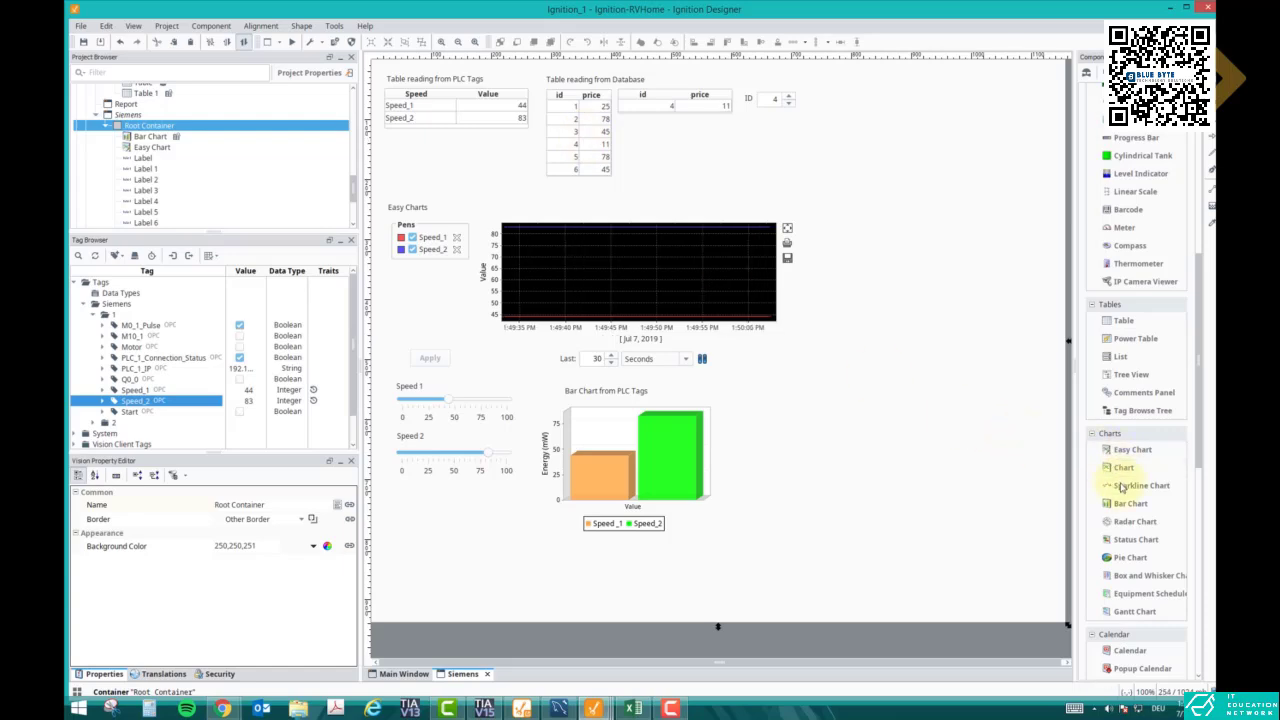
- Add a second, wider bar chart beside the first and title it 'Bar Chart from Database'
left_click_drag(1130, 503, 749, 431)
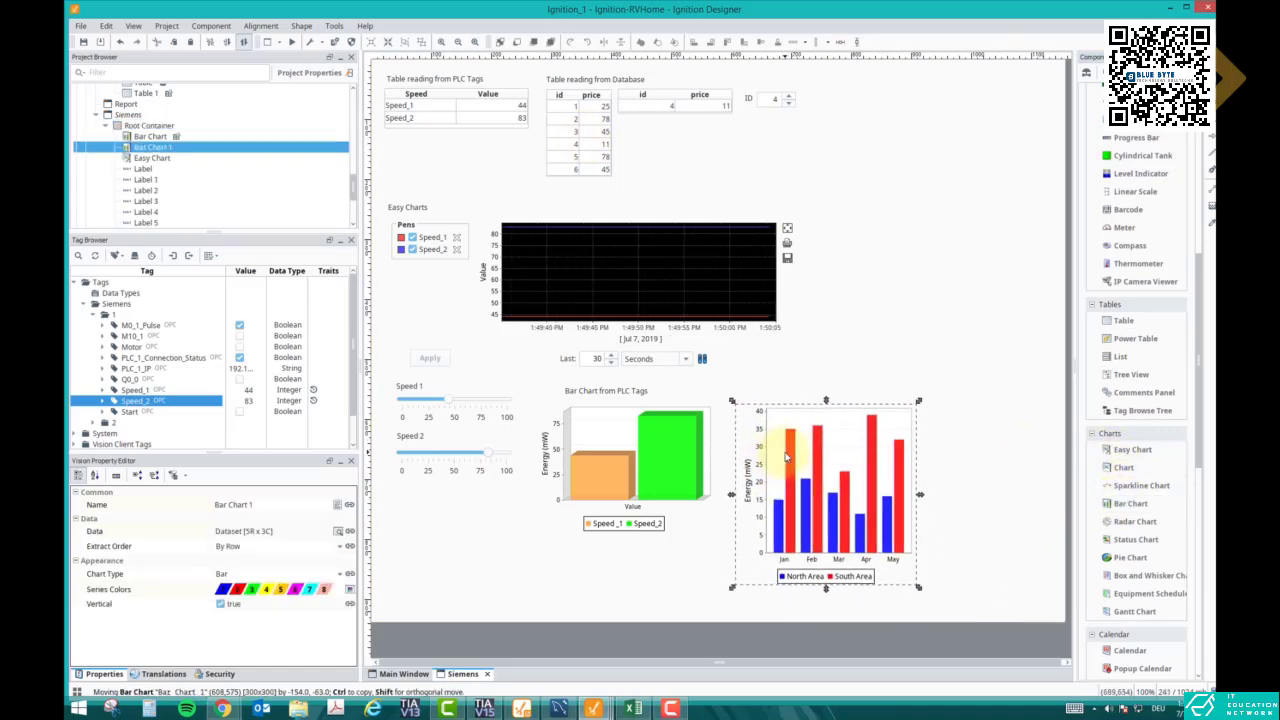
left_click_drag(918, 586, 991, 526)
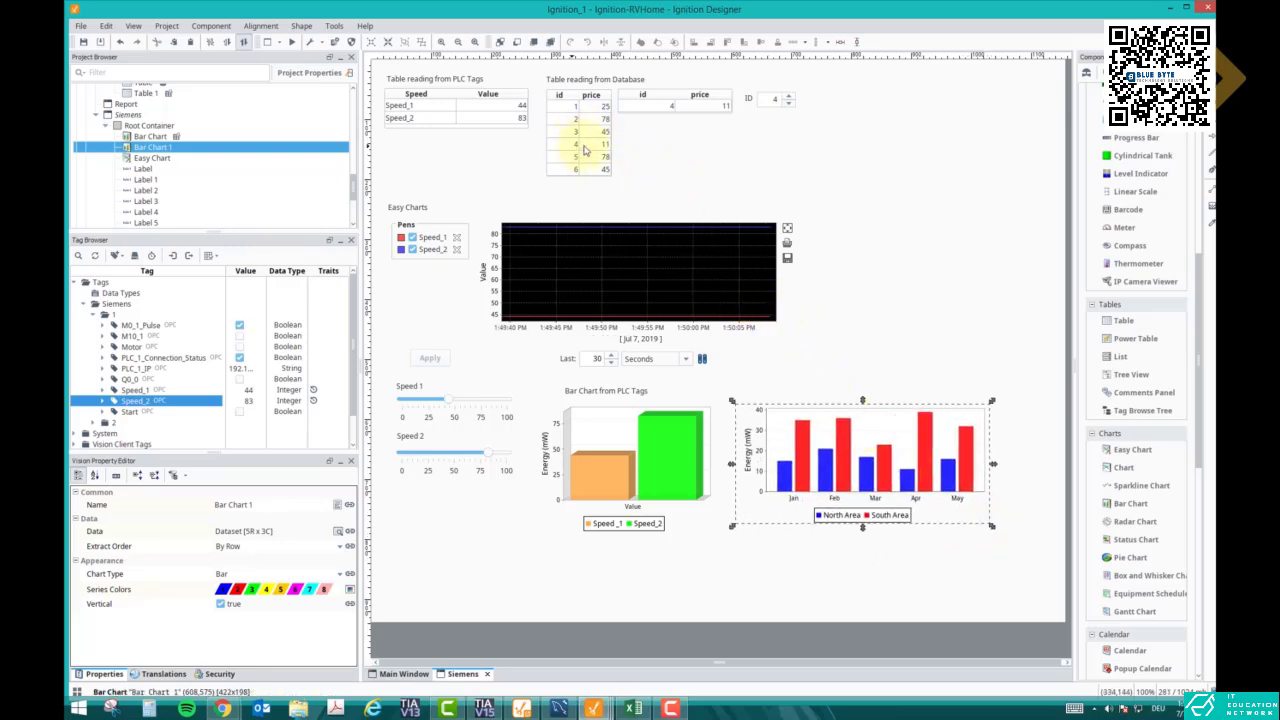
left_click(633, 392)
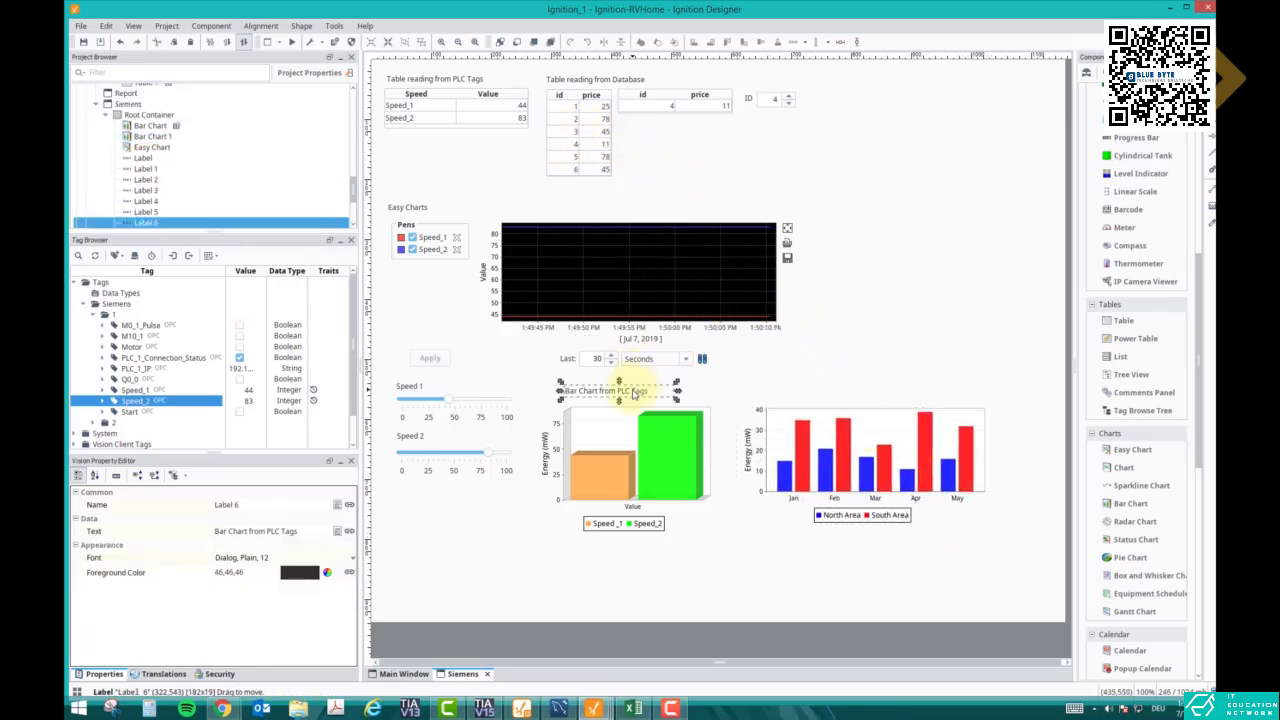
key("ctrl+c")
key("ctrl+v")
left_click(805, 391)
left_click_drag(822, 394, 786, 393)
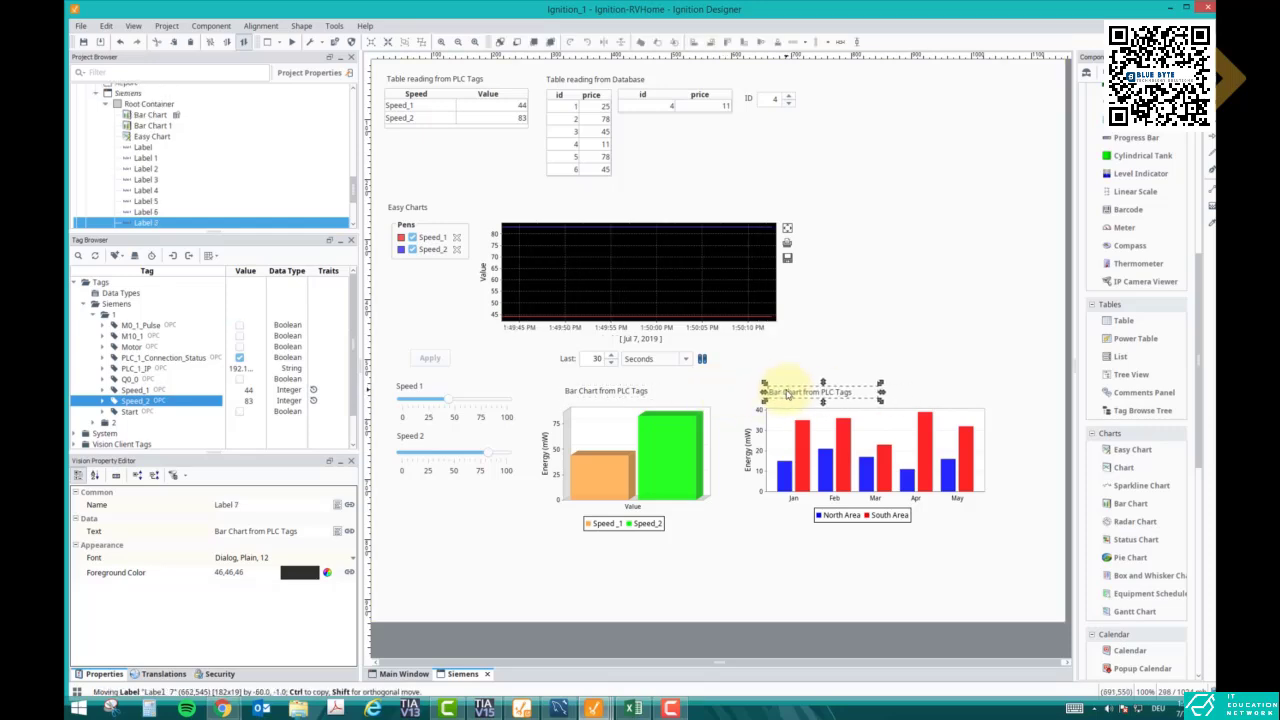
double_click(792, 392)
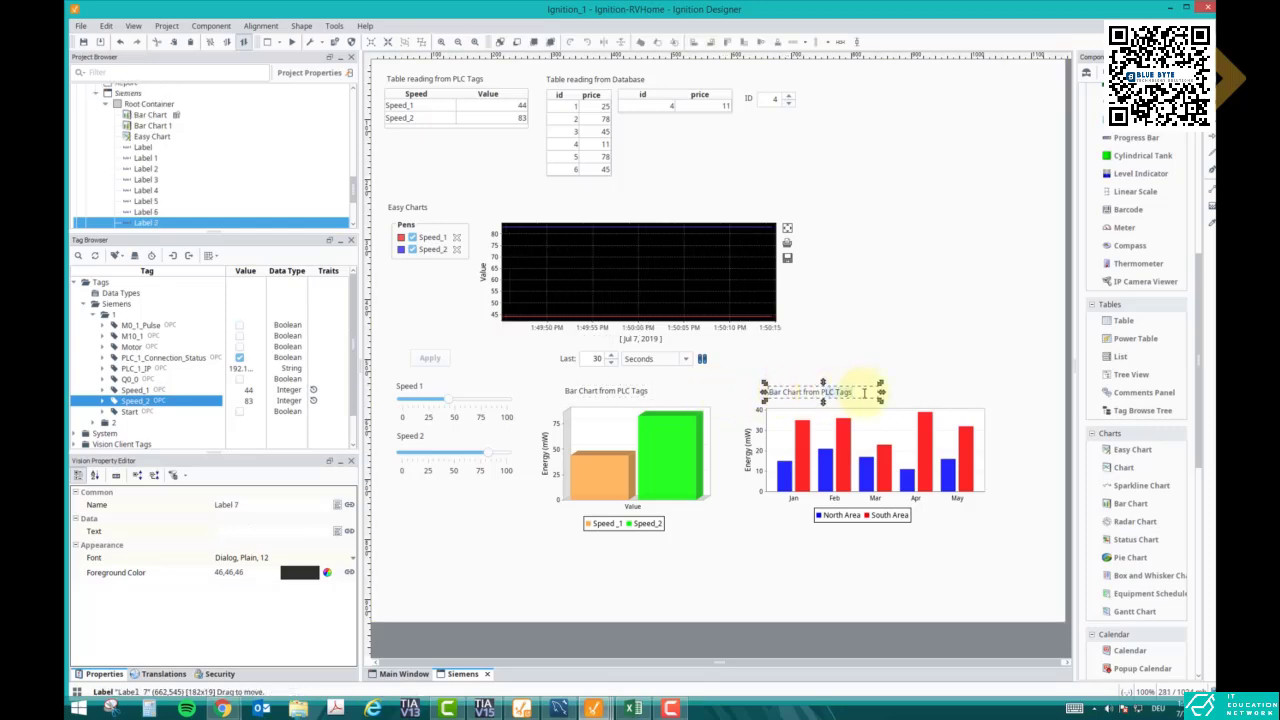
type("atabase")
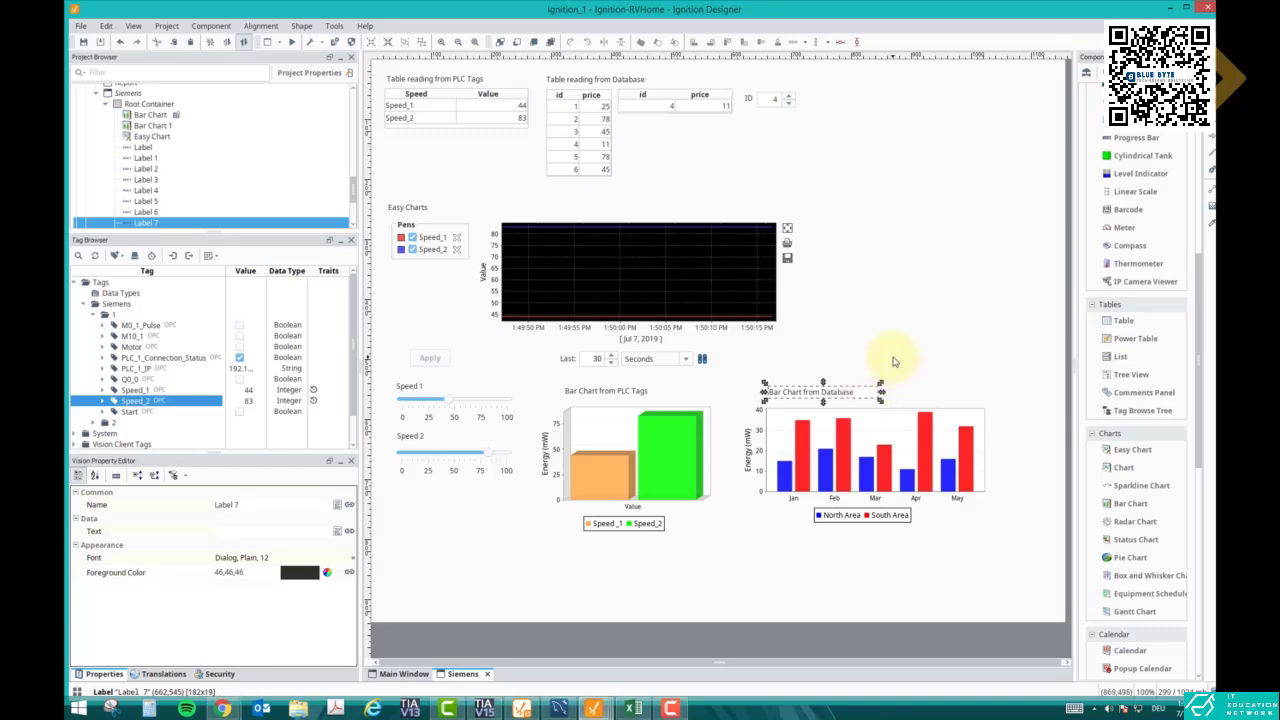
left_click(894, 360)
left_click(775, 468)
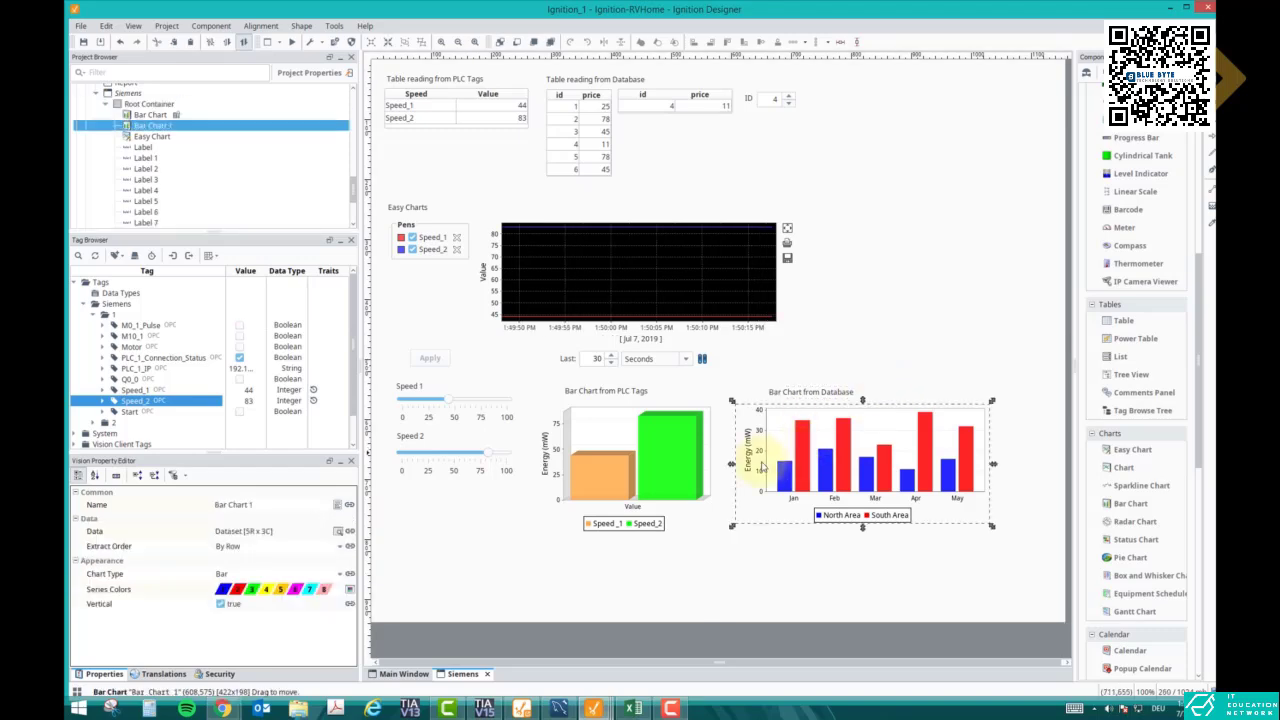
- Bind the right-hand chart's Data to a SQL query, clearing the default query text
left_click(350, 532)
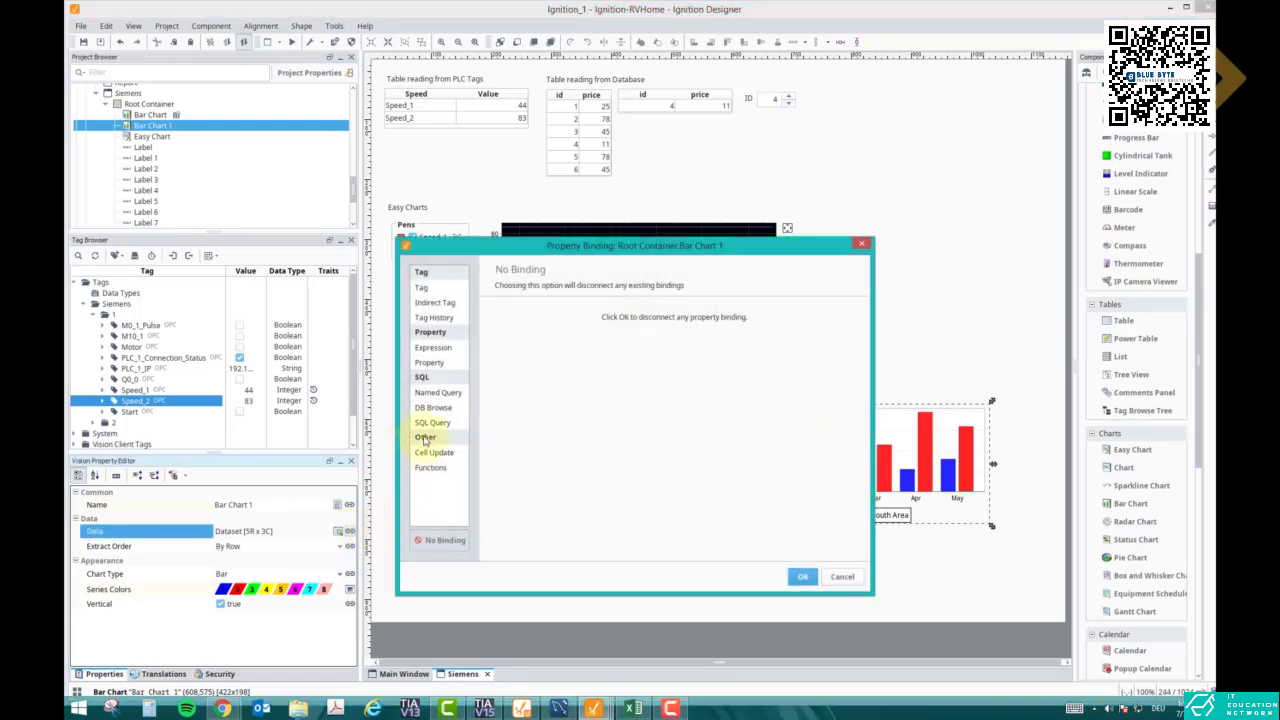
left_click(433, 423)
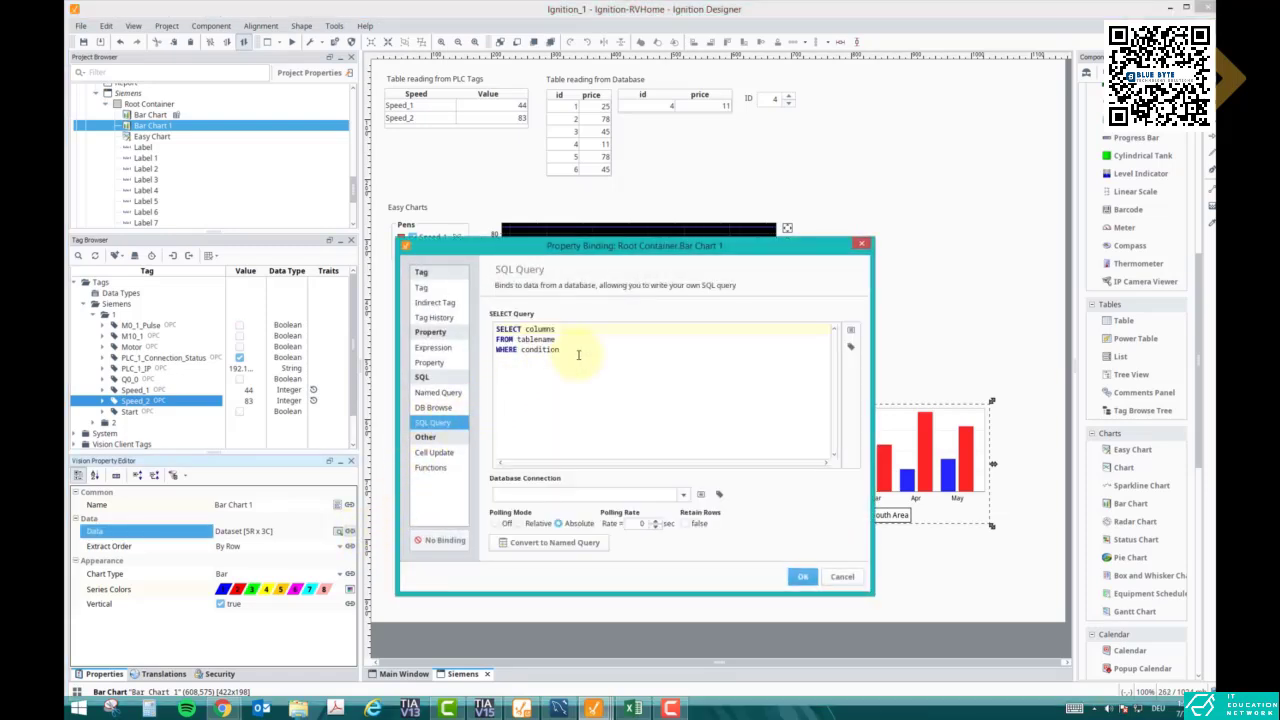
key("ctrl+a")
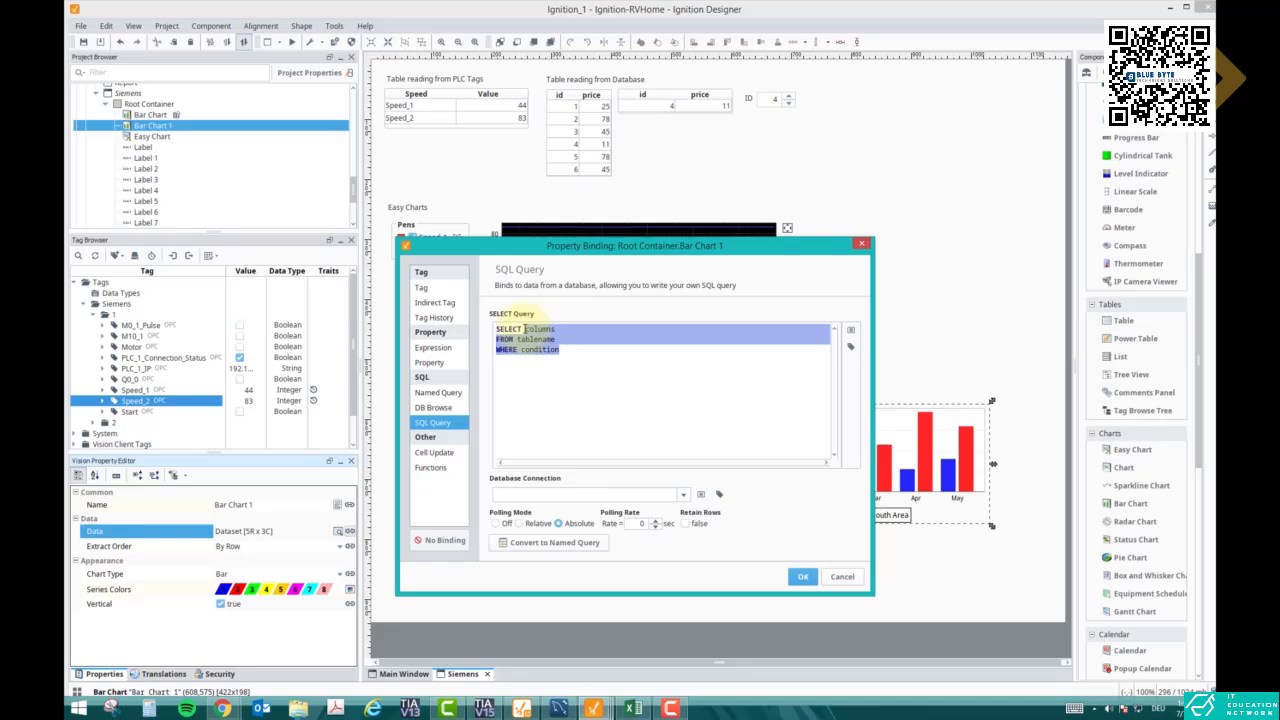
key("Delete")
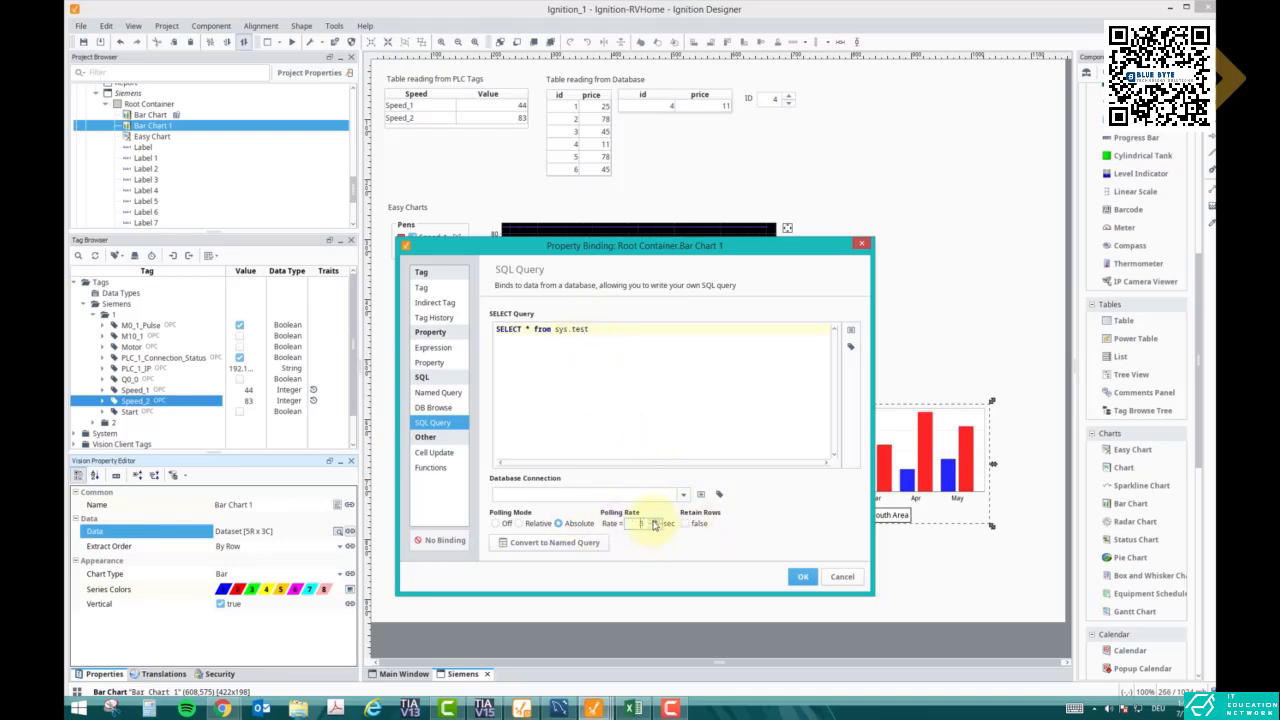
left_click(802, 577)
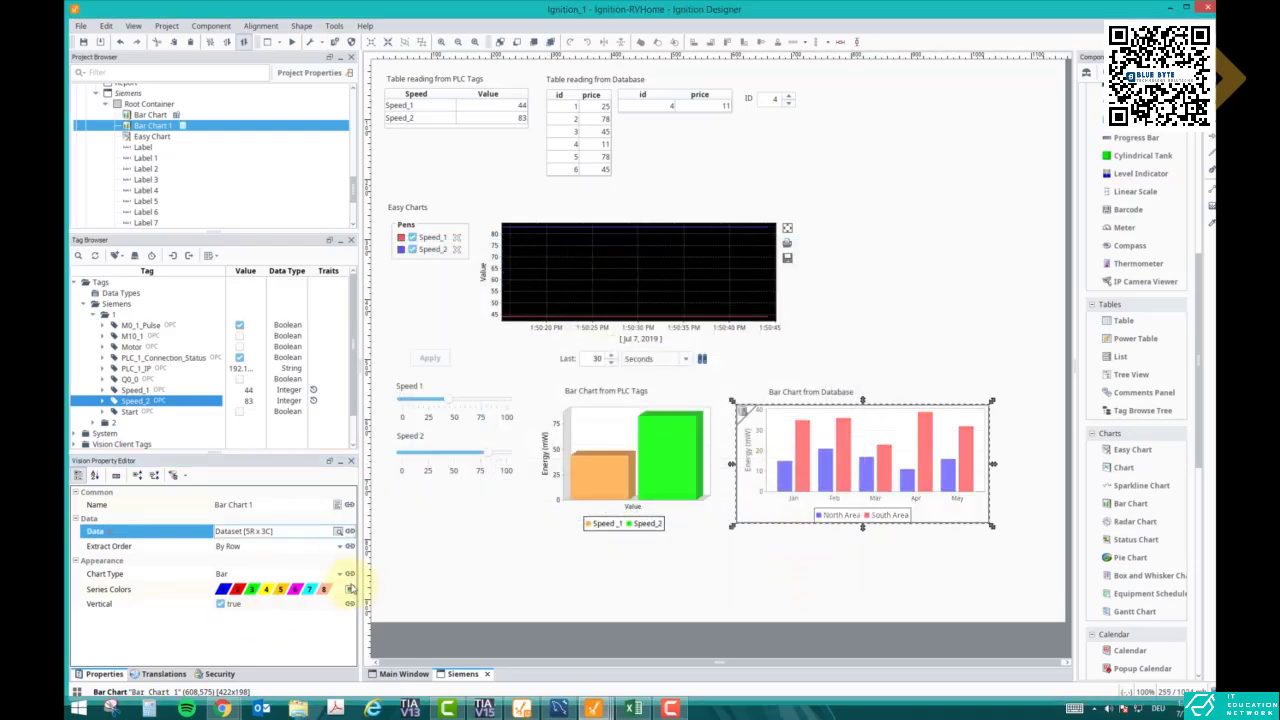
- Check the table in MySQL Workbench and set the SELECT * from sys.test query to use Database_CAC
left_click(349, 531)
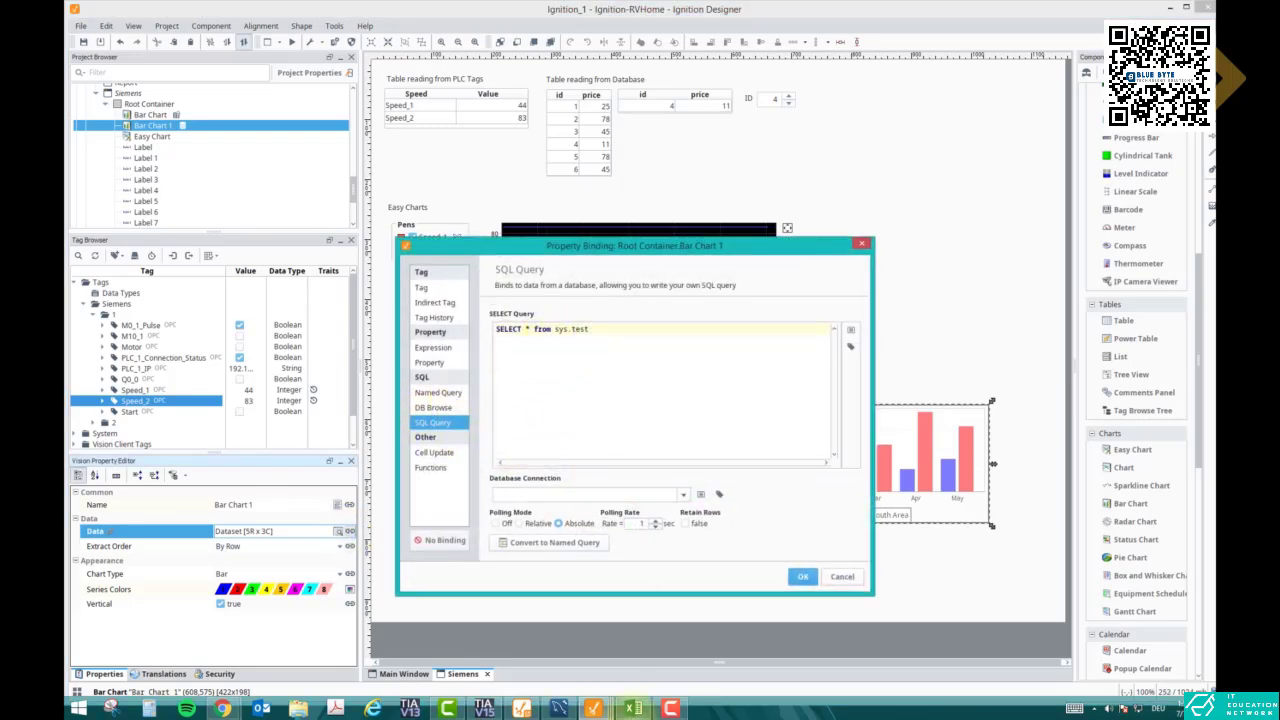
left_click(558, 709)
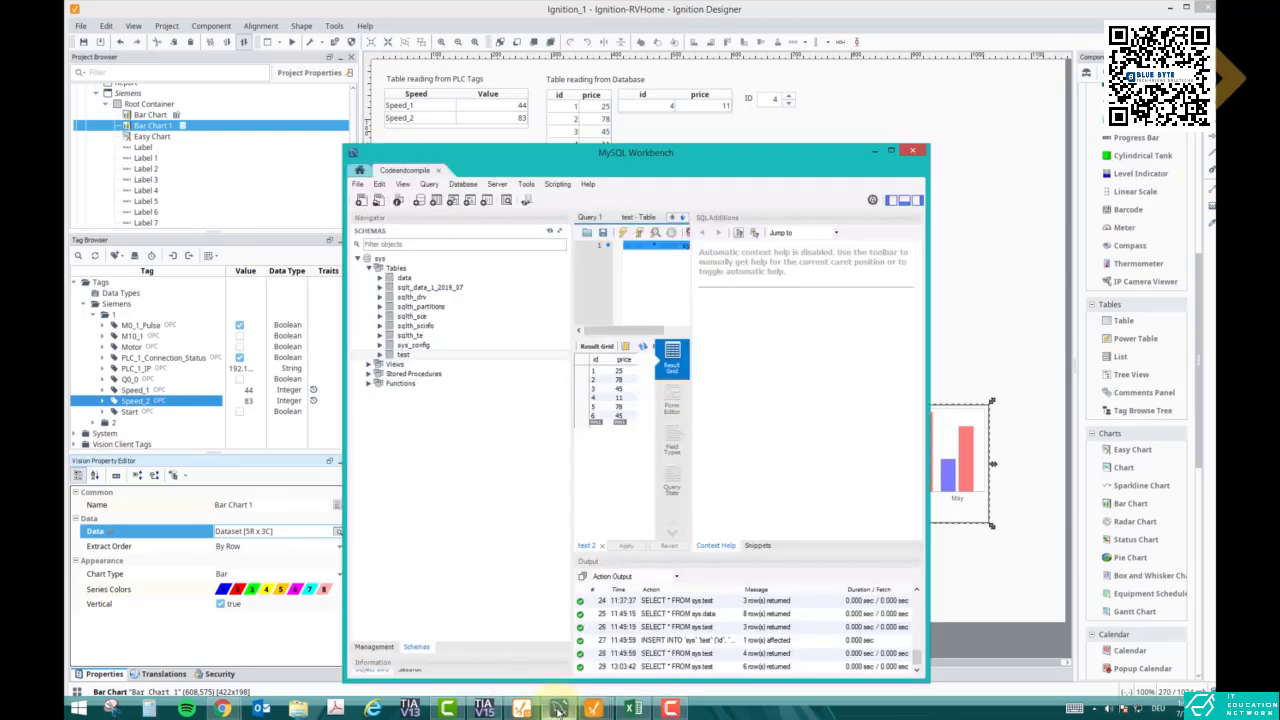
left_click(558, 709)
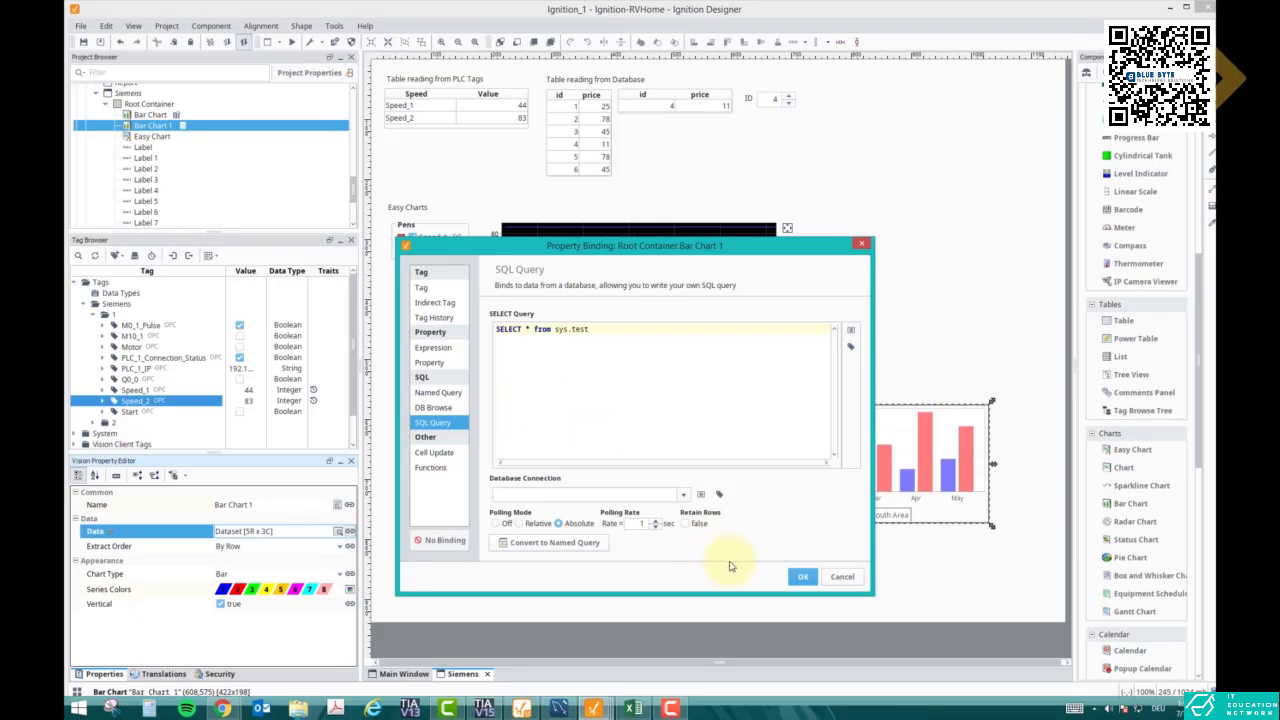
left_click(683, 494)
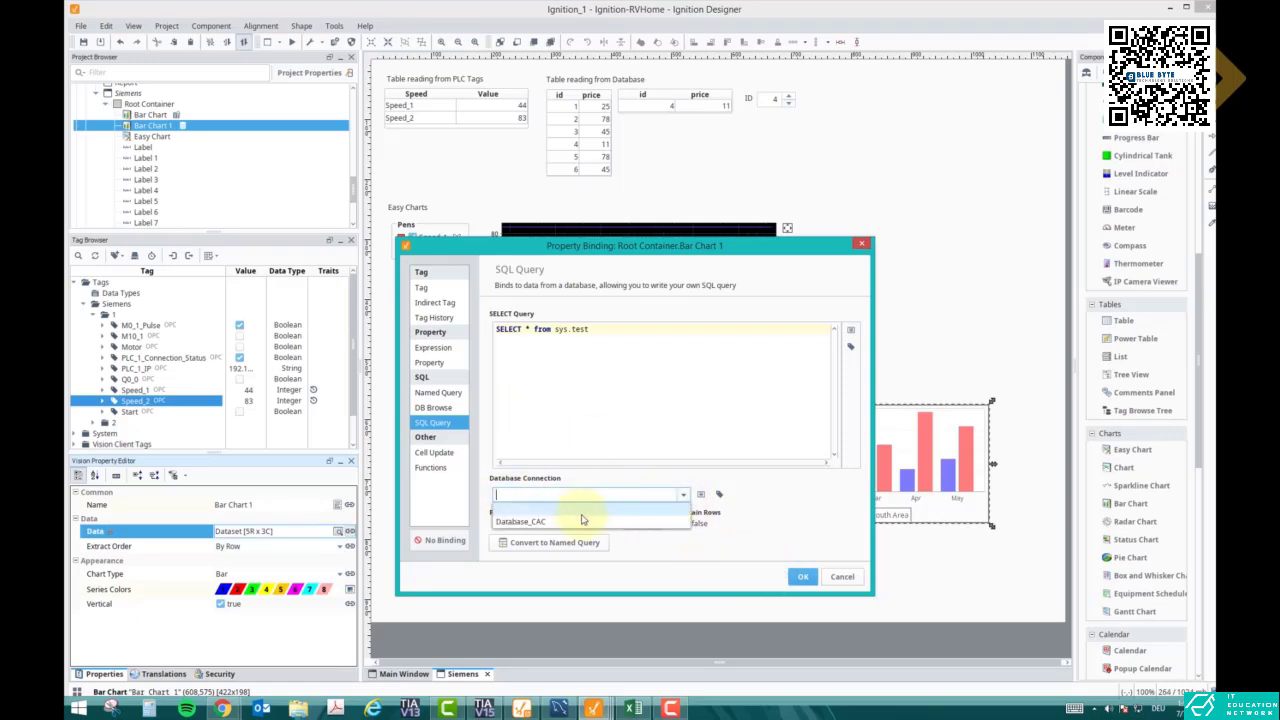
left_click(540, 522)
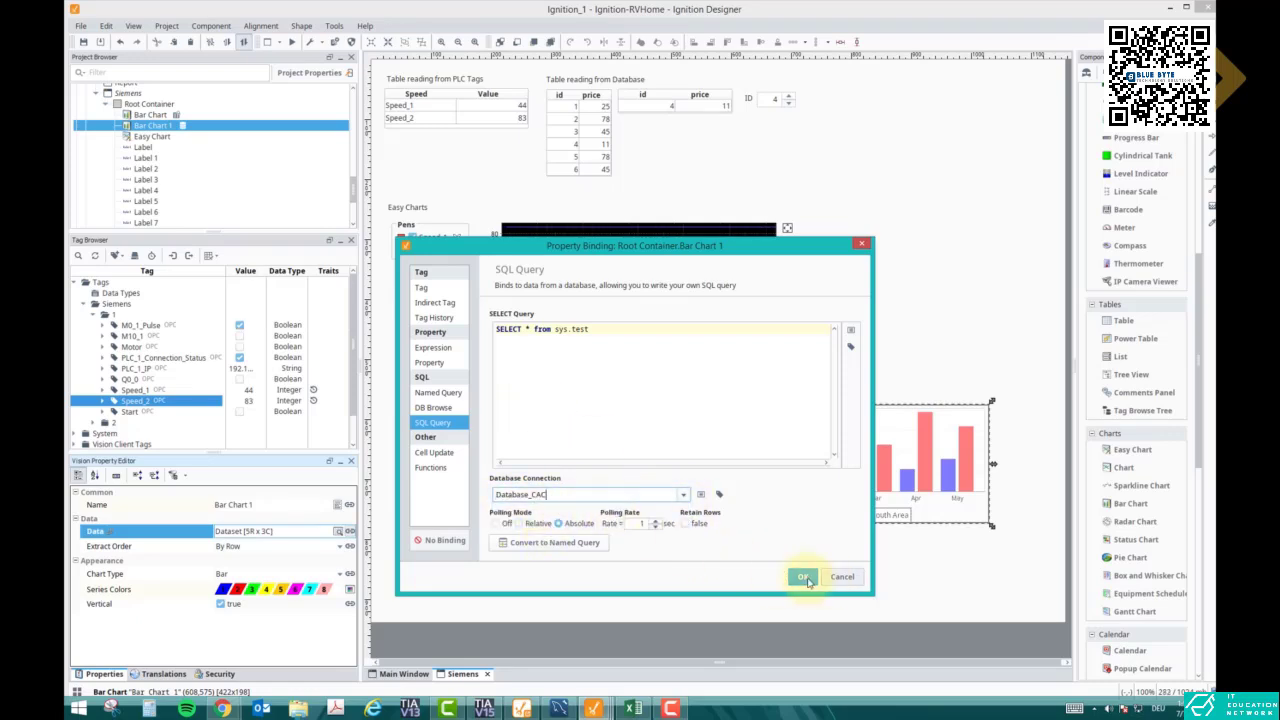
left_click(805, 578)
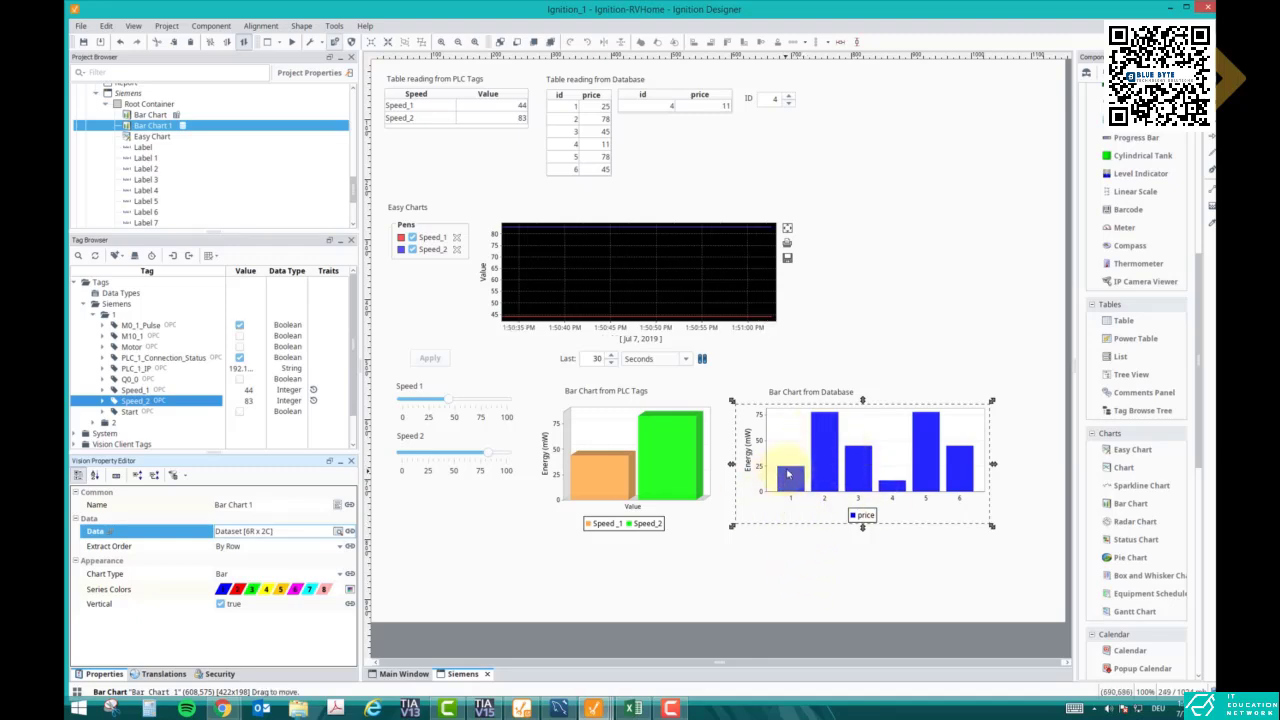
- Nudge the 'Bar Chart from Database' title slightly to the left
left_click(776, 392)
left_click_drag(776, 392, 753, 392)
left_click(783, 323)
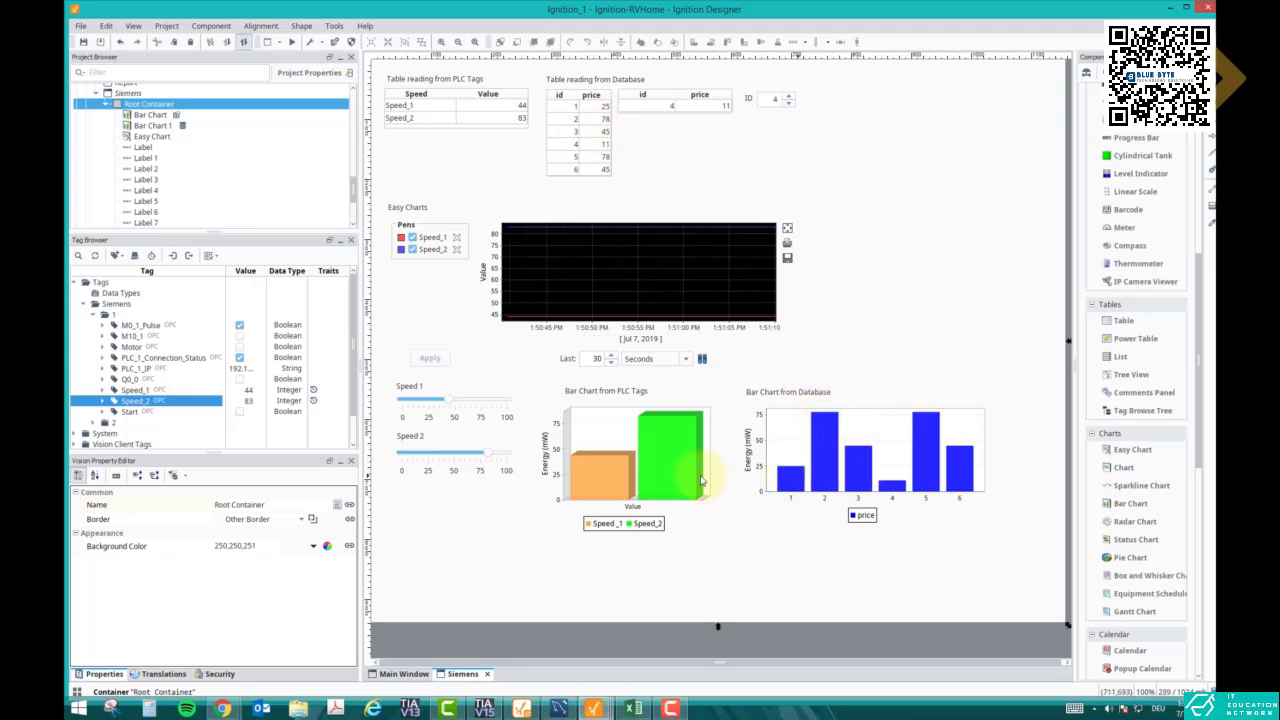
- Set Bar Chart 1's Extract Order to By Column so each price is its own coloured series
left_click(785, 482)
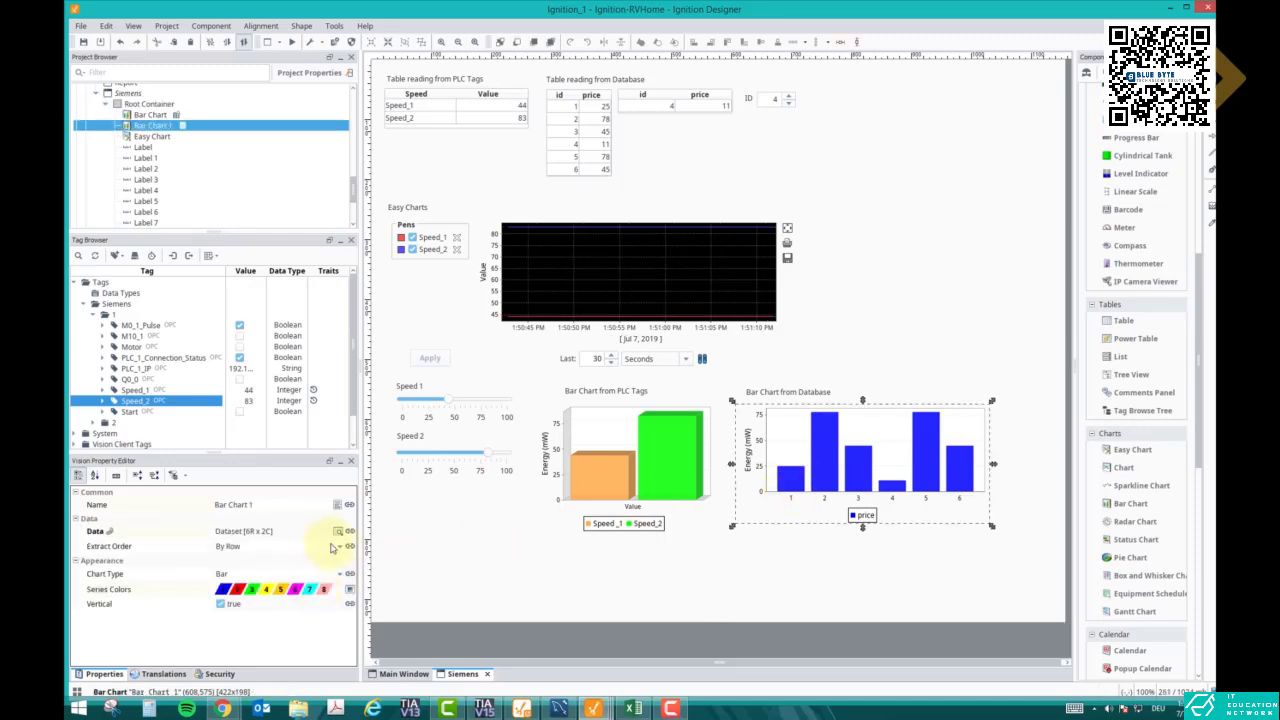
left_click(330, 546)
left_click(313, 561)
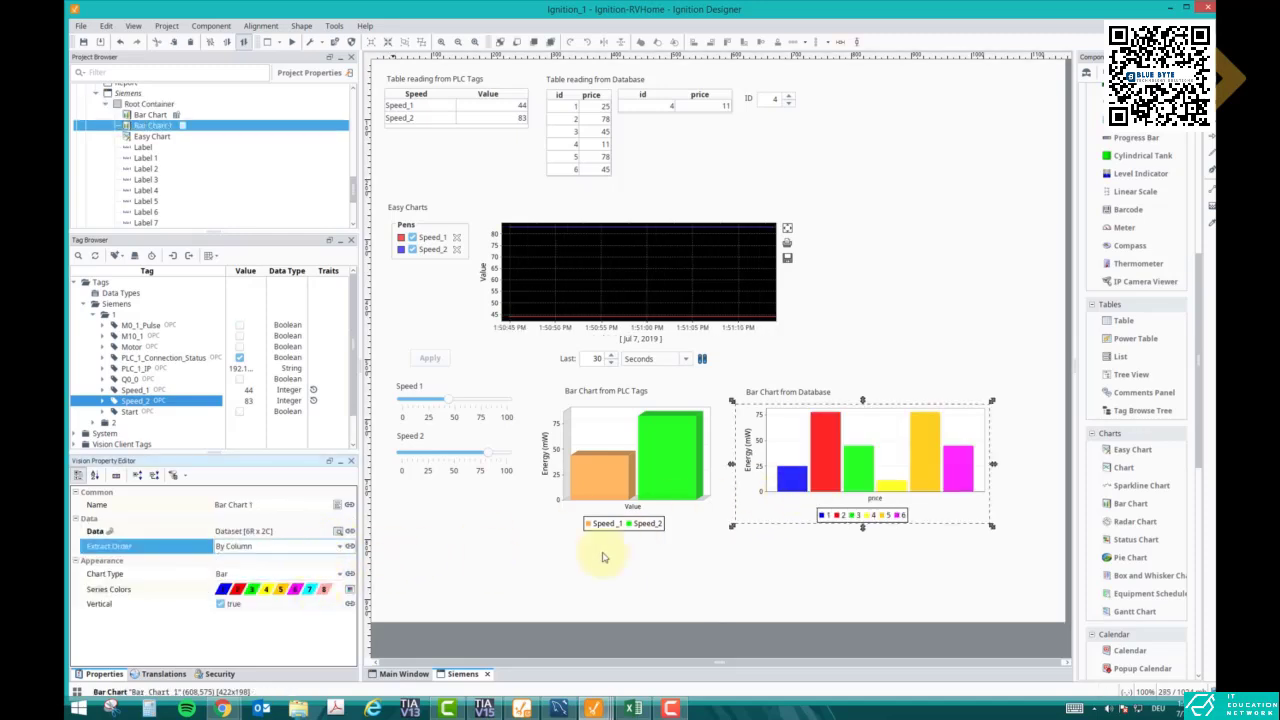
- Enlarge the database bar chart from its bottom-right corner
left_click_drag(1000, 537, 1044, 530)
left_click(966, 566)
left_click(773, 410)
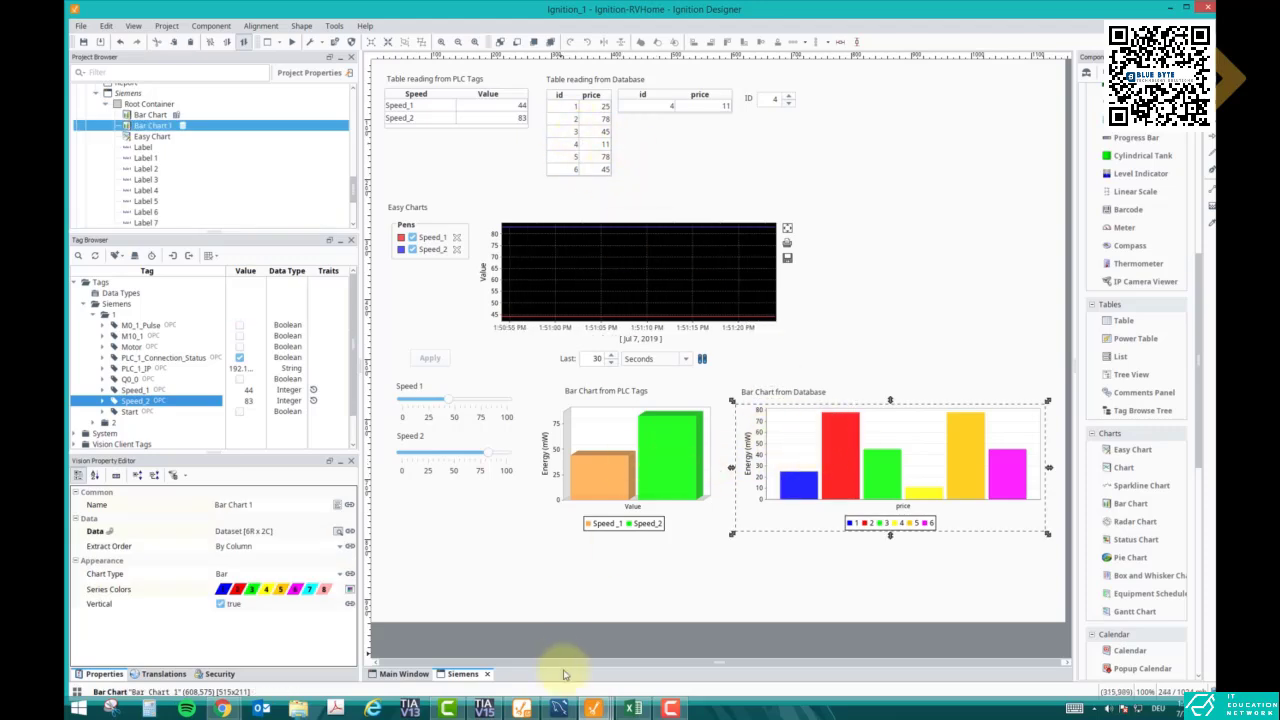
- In MySQL Workbench, edit the UPDATE script to set price = 100 WHERE id = 3
left_click(561, 707)
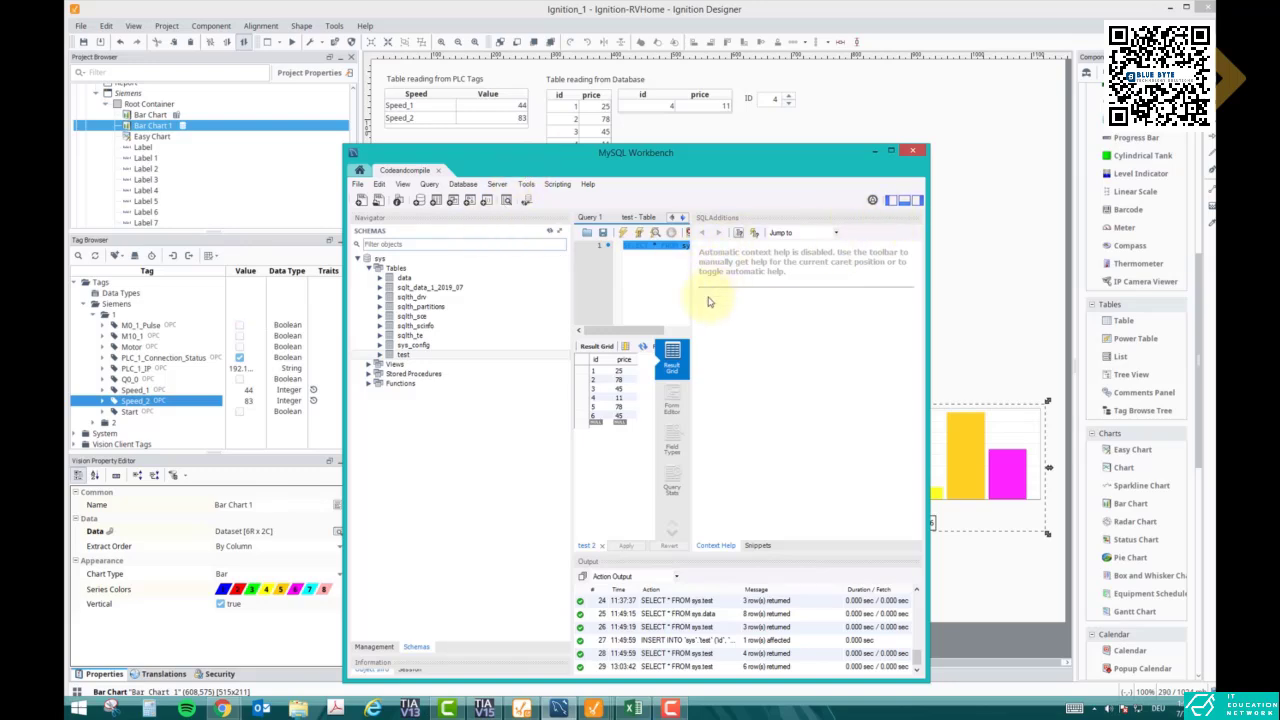
left_click_drag(691, 298, 866, 294)
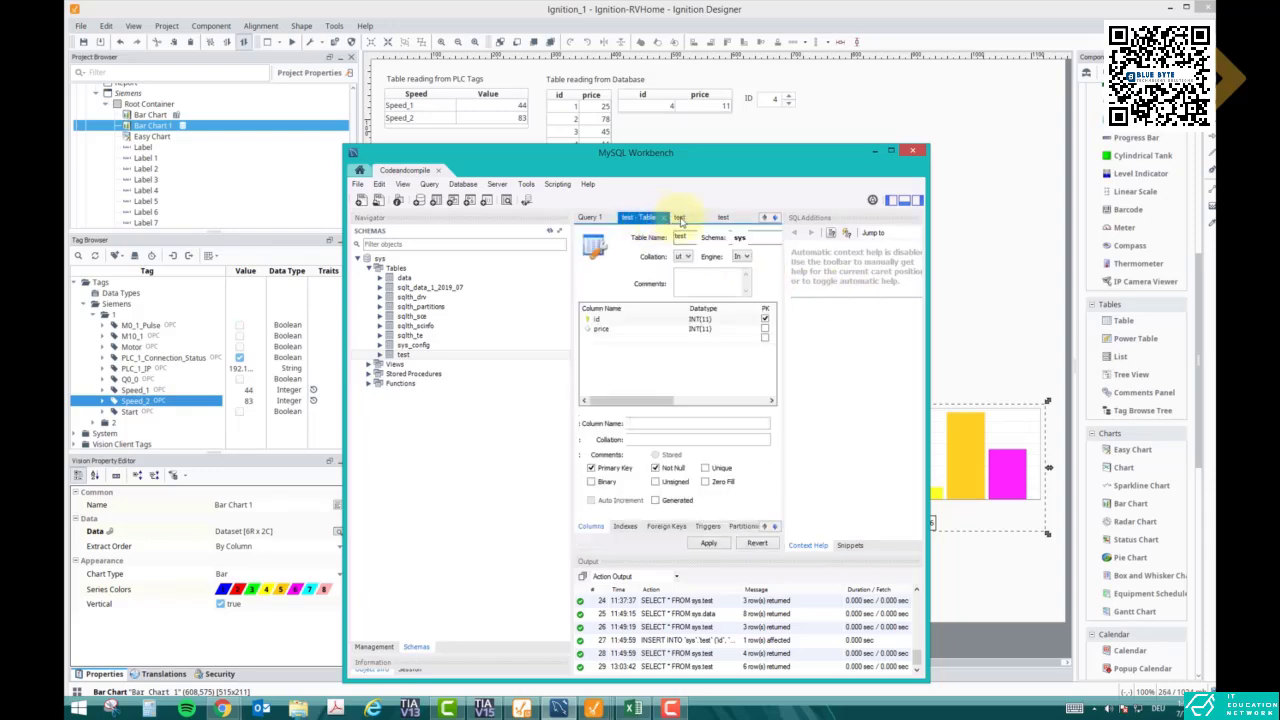
left_click(679, 217)
left_click(722, 218)
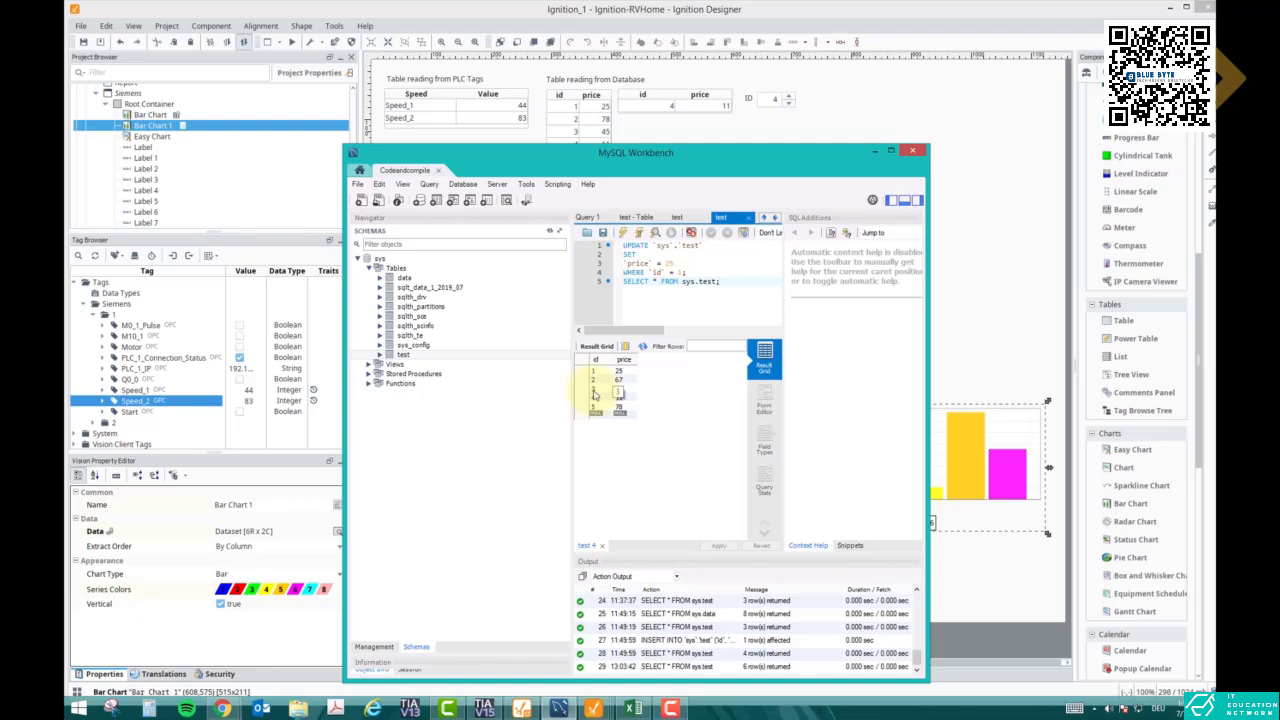
double_click(666, 263)
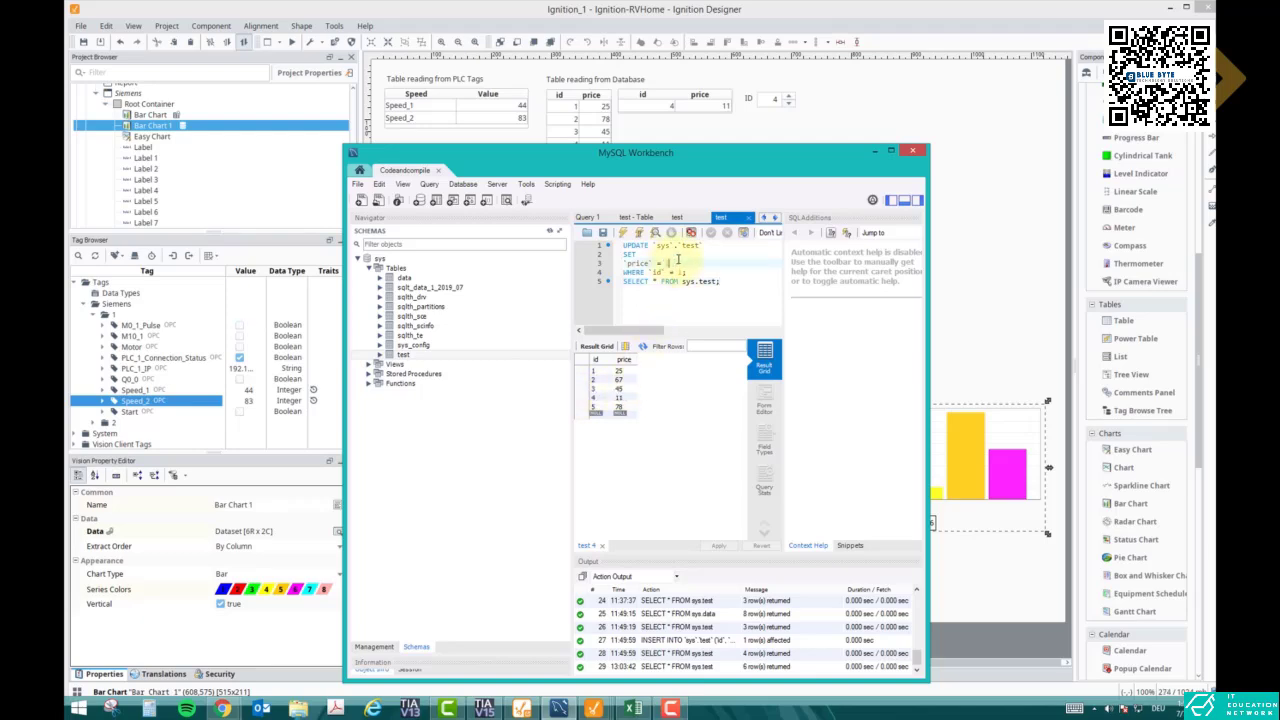
left_click(680, 272)
key("ctrl+space")
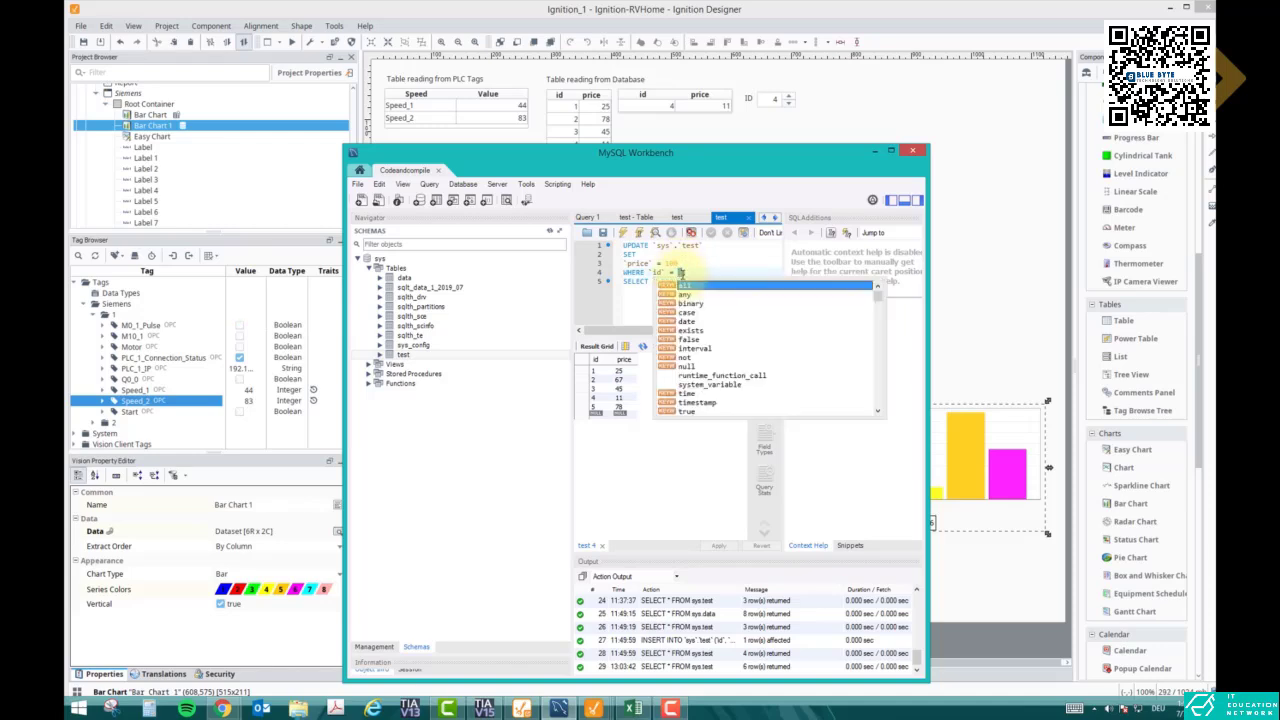
key("Escape")
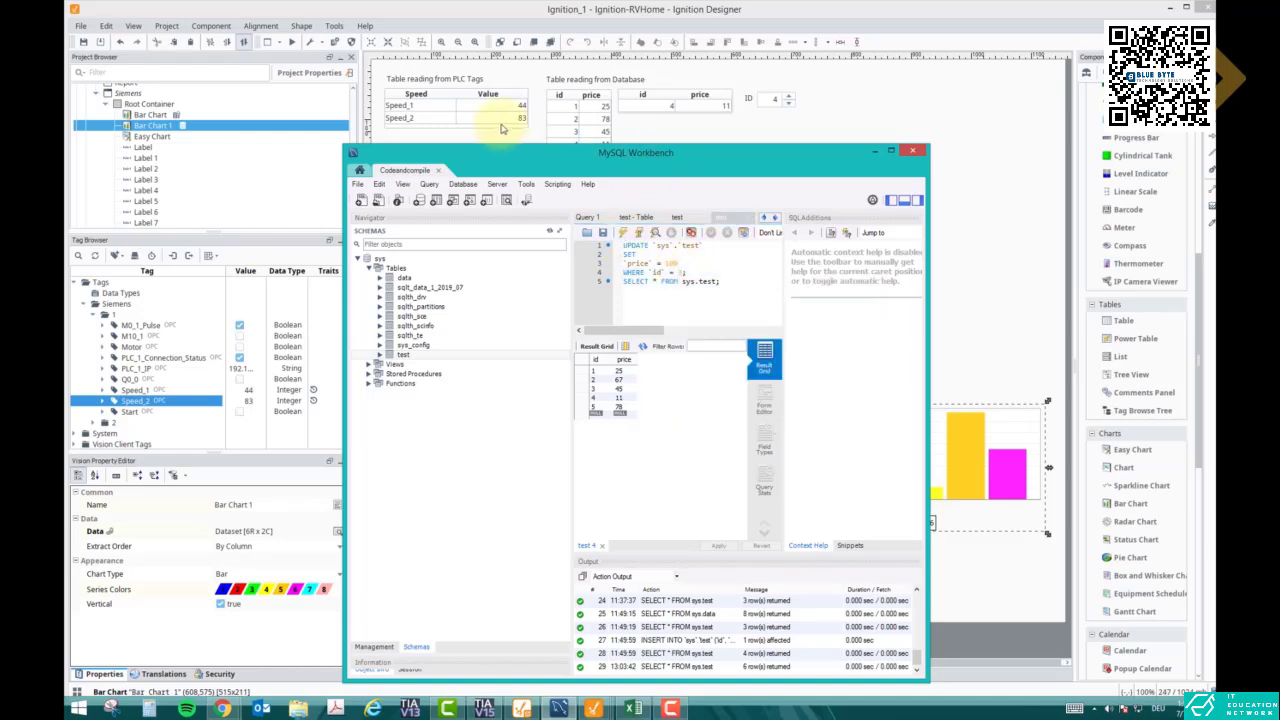
- Run the UPDATE and SELECT script, then minimise Workbench and return to the Ignition readings table
left_click_drag(619, 155, 375, 107)
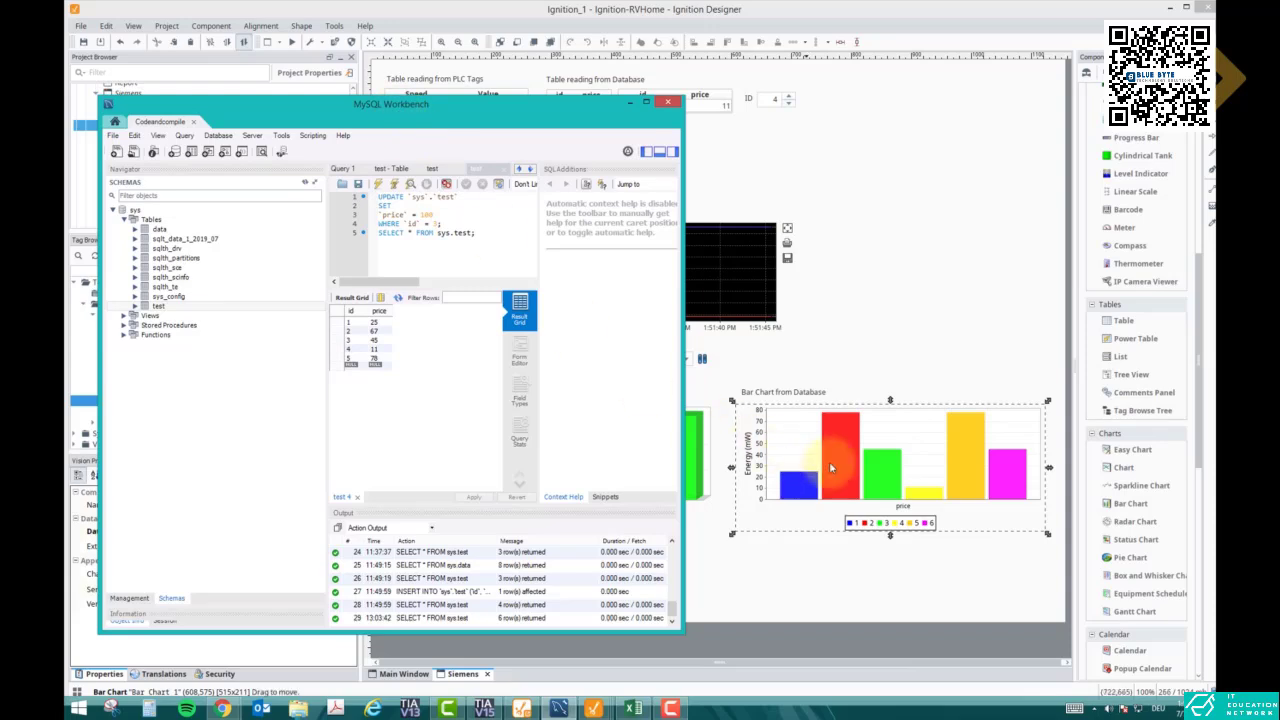
left_click(376, 187)
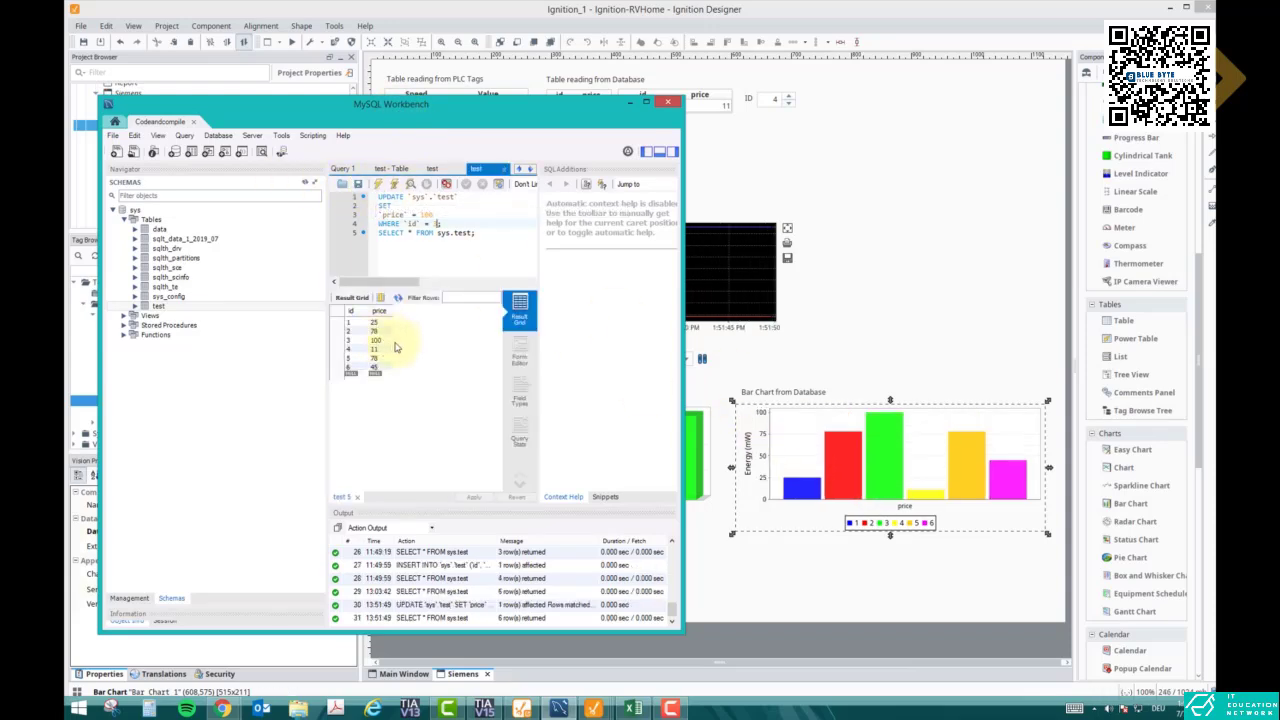
left_click(630, 102)
left_click(598, 148)
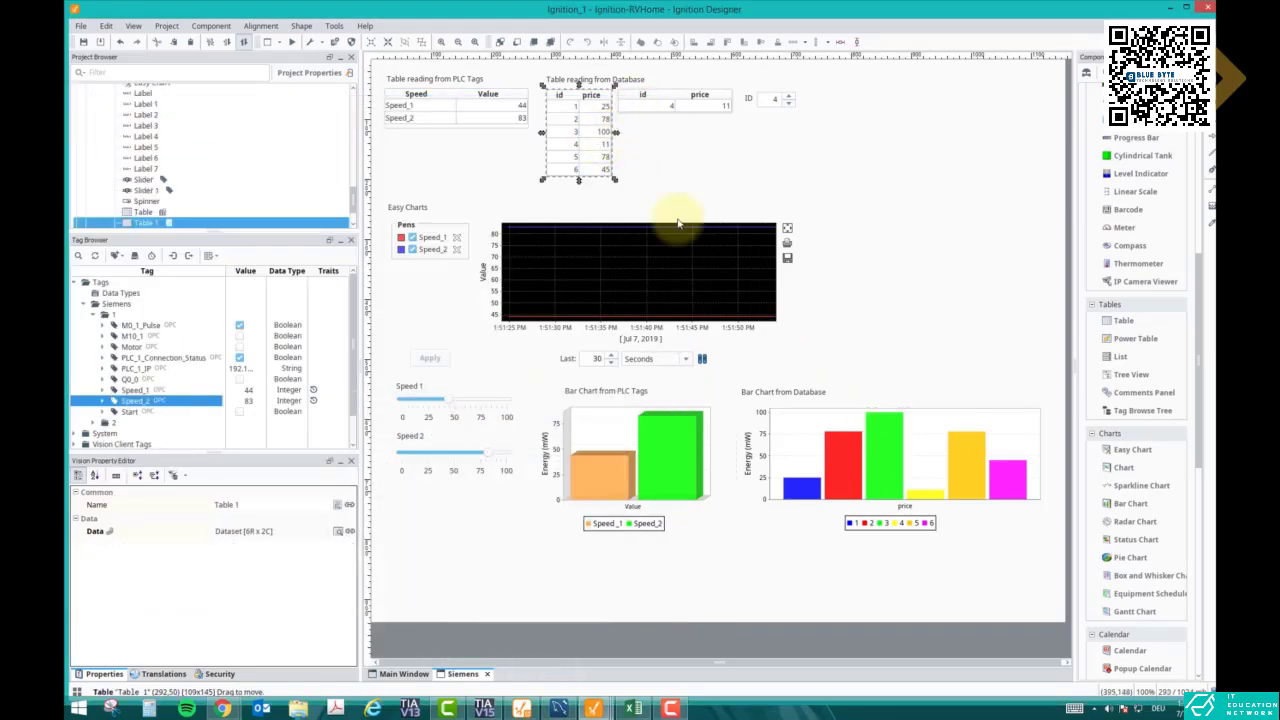
left_click(886, 334)
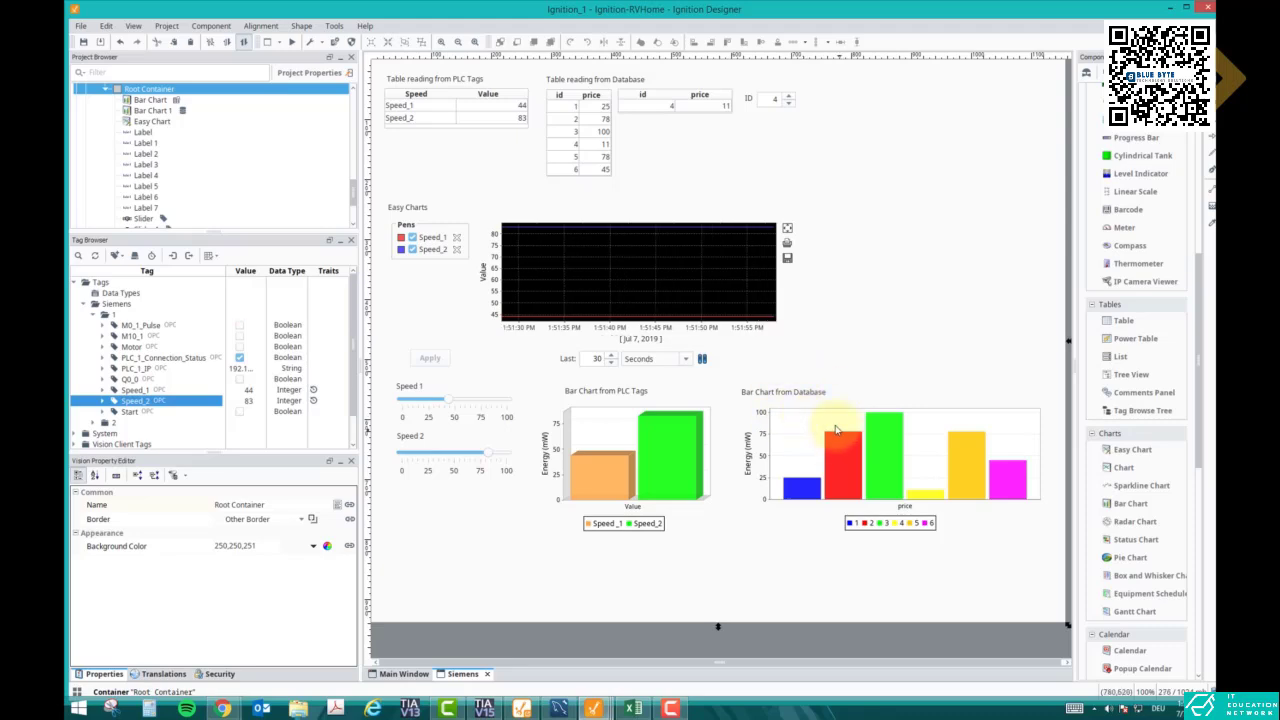
left_click(642, 452)
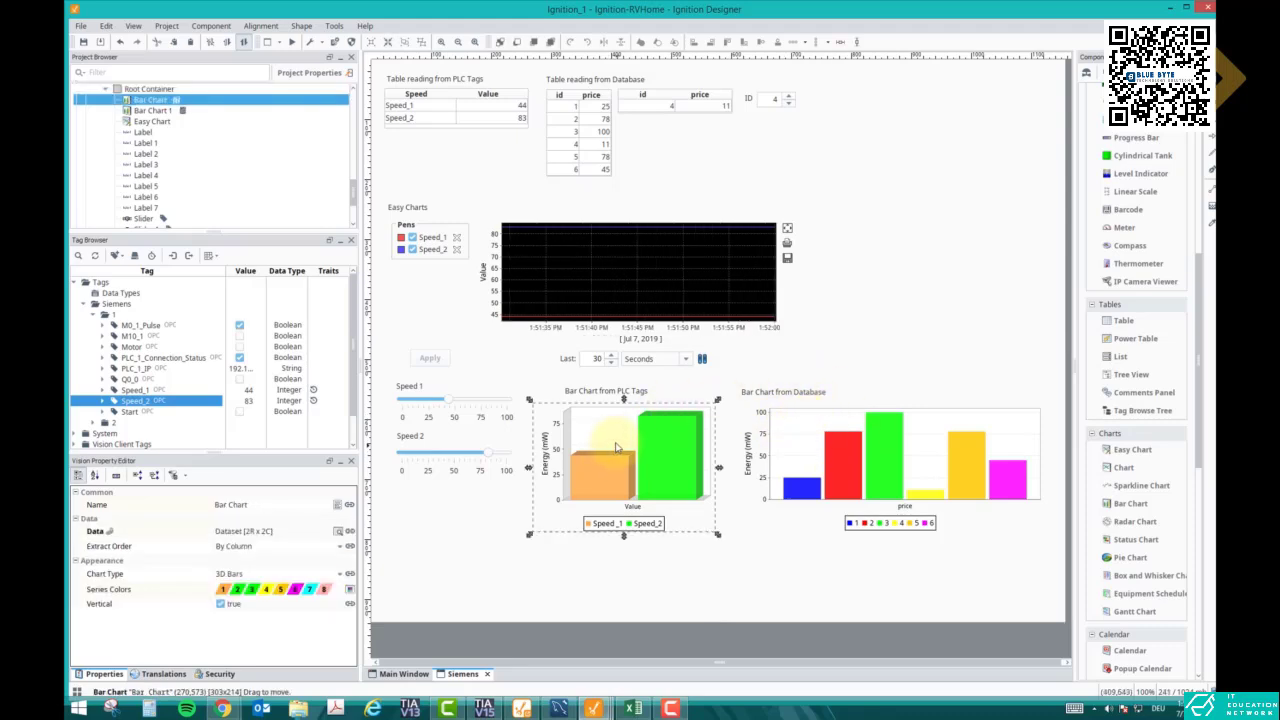
left_click(497, 510)
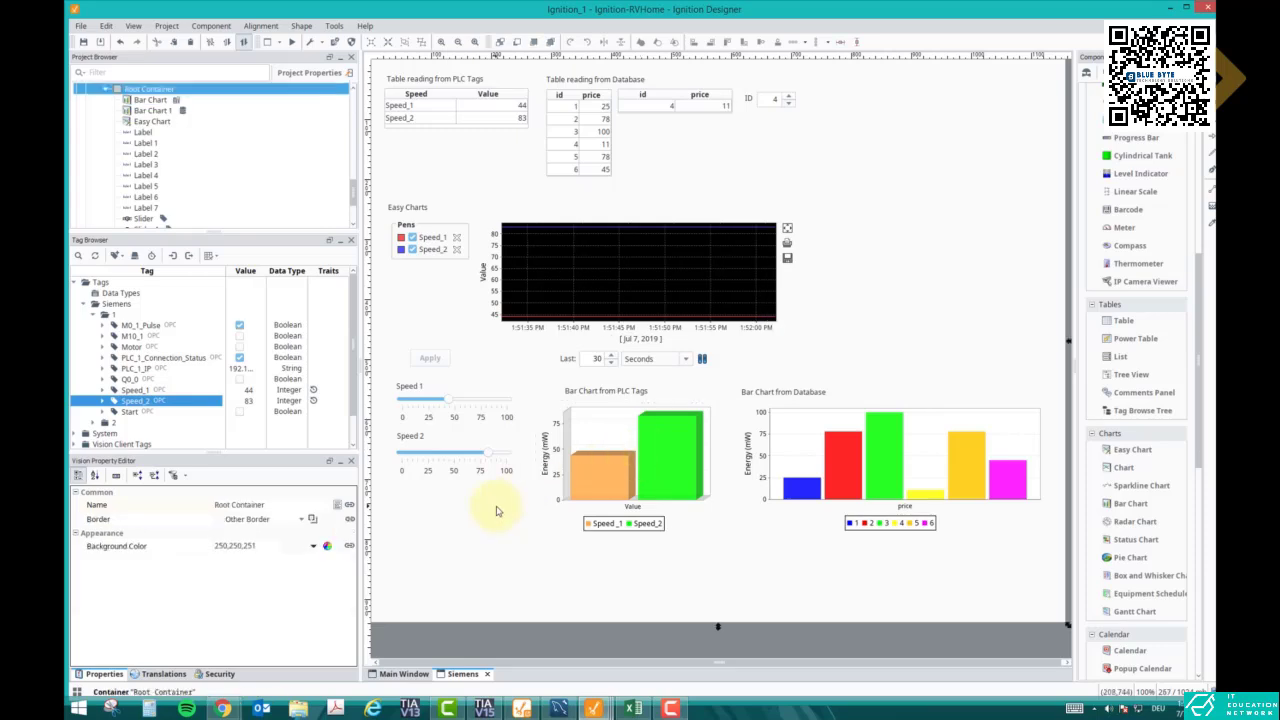